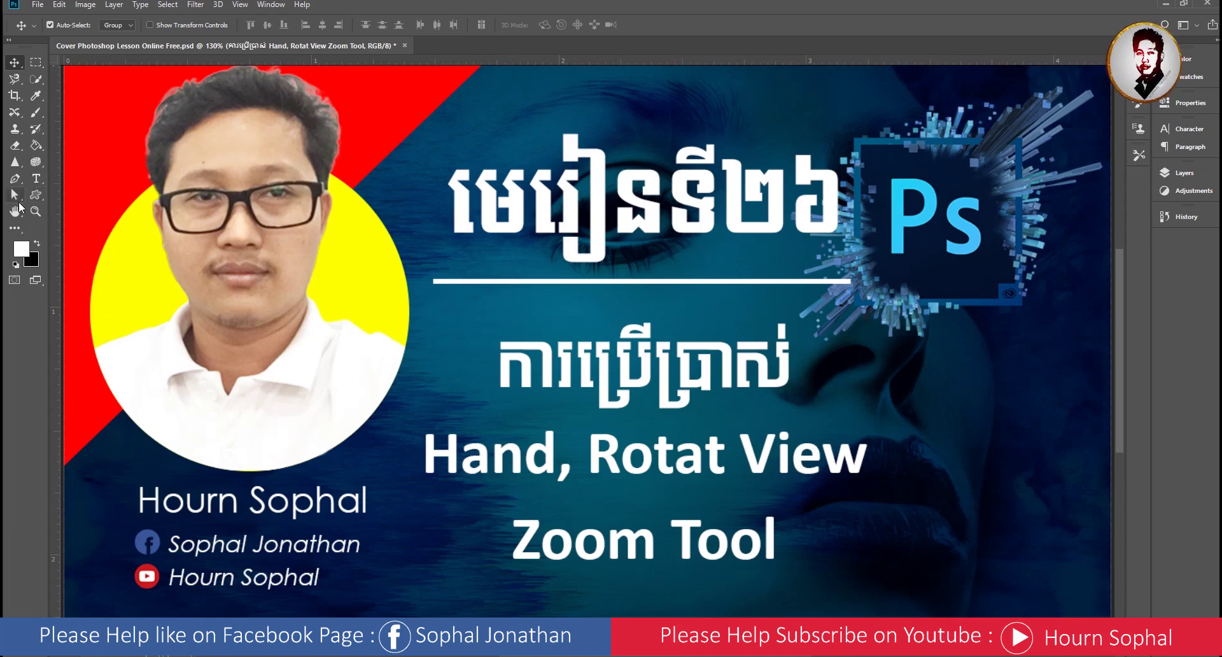
# Select the Hand tool so the lesson 26 cover can be panned instead of edited.
pyautogui.click(16, 210)
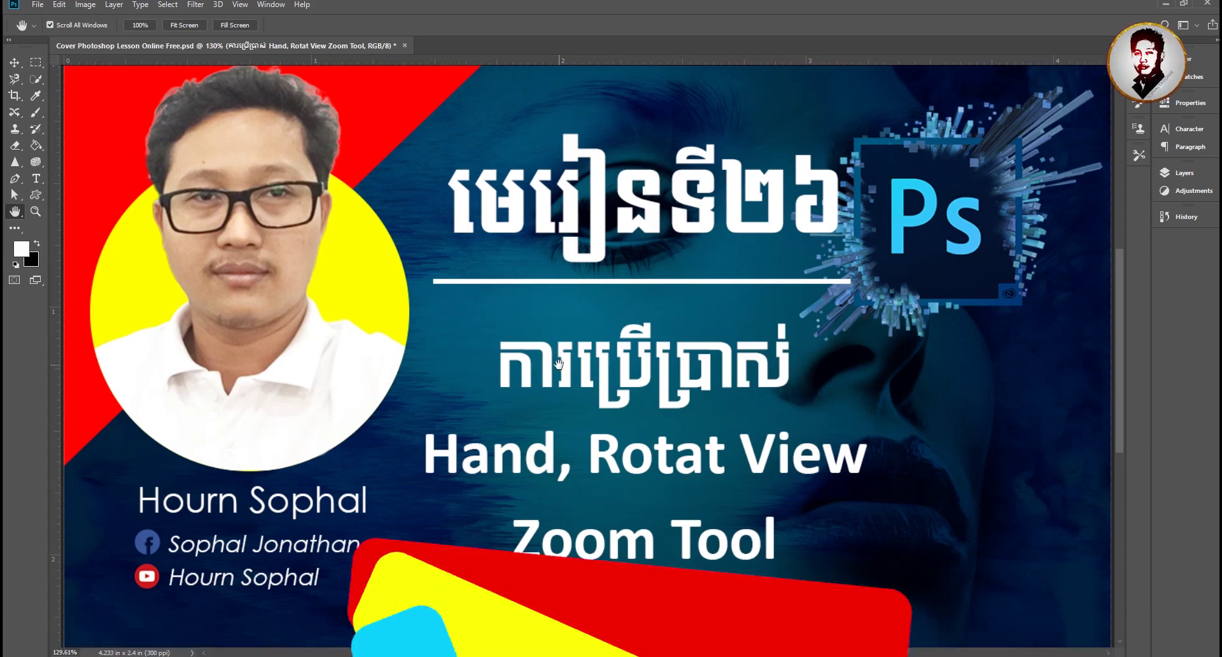
# Alt+scroll in and out around the pointer, ending with the whole cover at 73.2%.
pyautogui.scroll(-2, 563, 360)
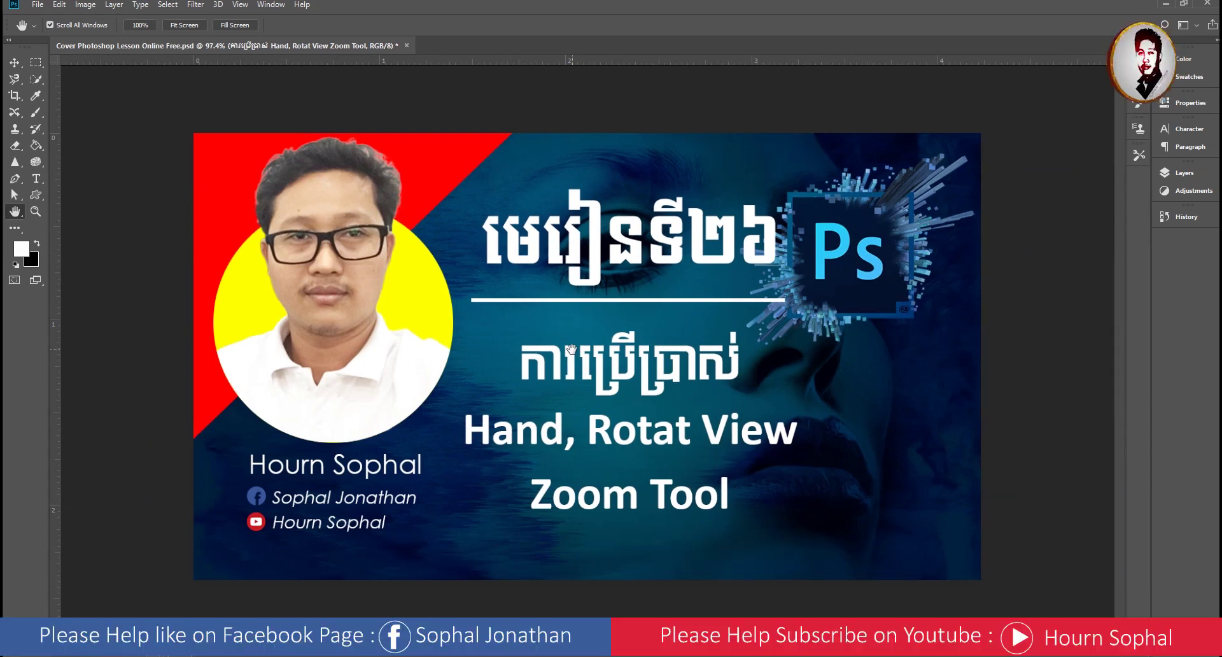
pyautogui.scroll(2, 571, 348)
pyautogui.scroll(-1, 571, 349)
pyautogui.scroll(-1, 571, 349)
pyautogui.scroll(2, 571, 348)
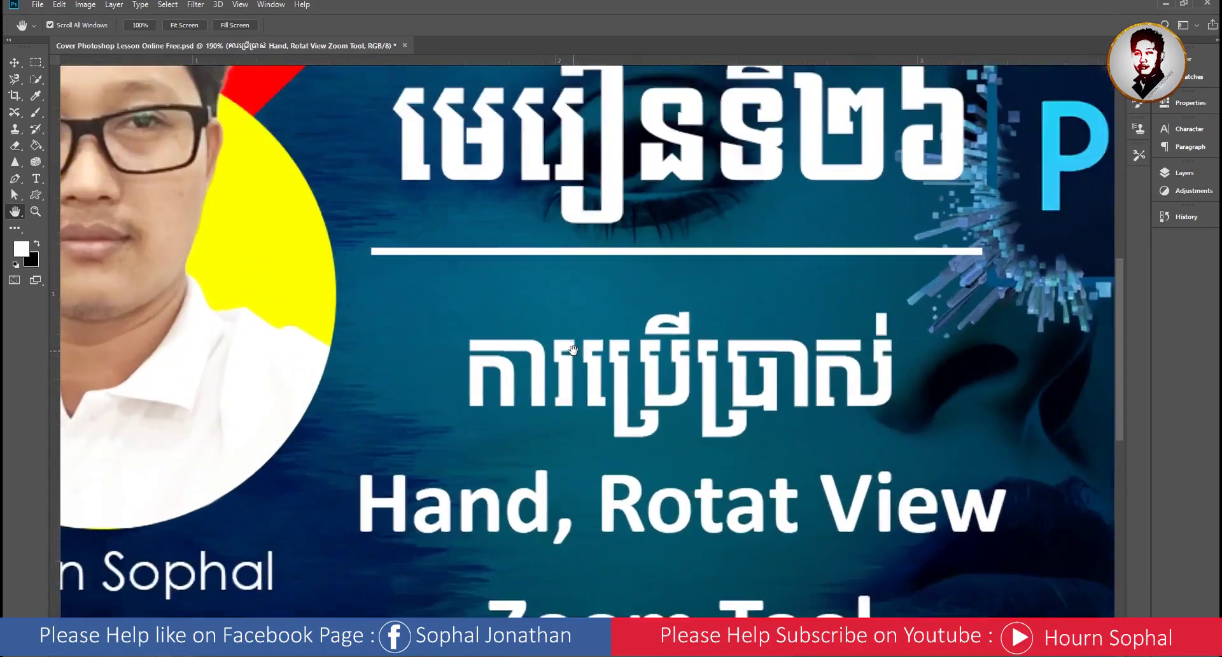
pyautogui.scroll(-2, 571, 349)
pyautogui.scroll(1, 572, 349)
pyautogui.scroll(2, 573, 350)
pyautogui.scroll(-2, 572, 350)
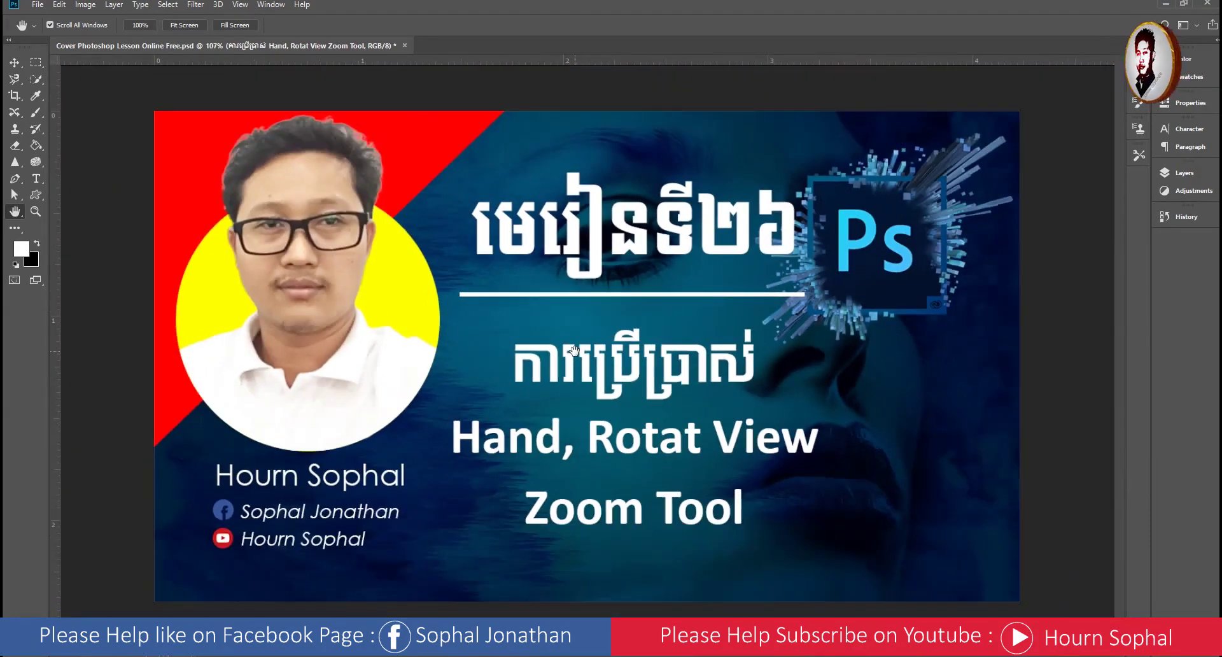
pyautogui.scroll(2, 572, 349)
pyautogui.scroll(-1, 573, 349)
pyautogui.scroll(-1, 574, 350)
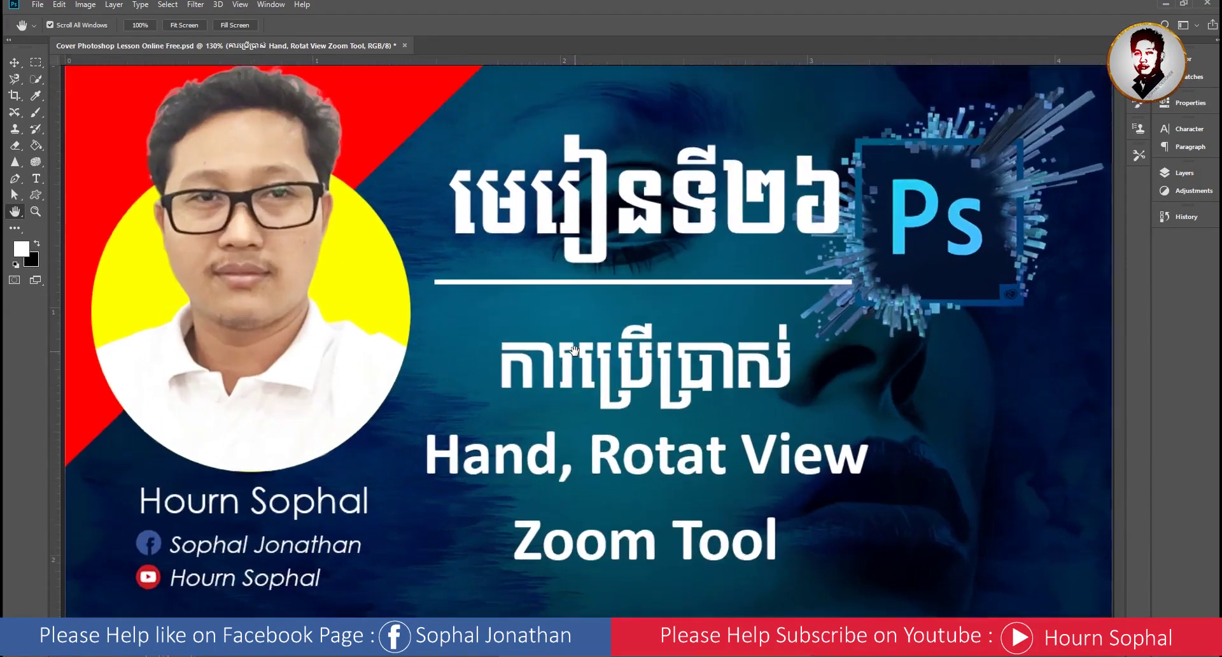
pyautogui.scroll(-2, 574, 350)
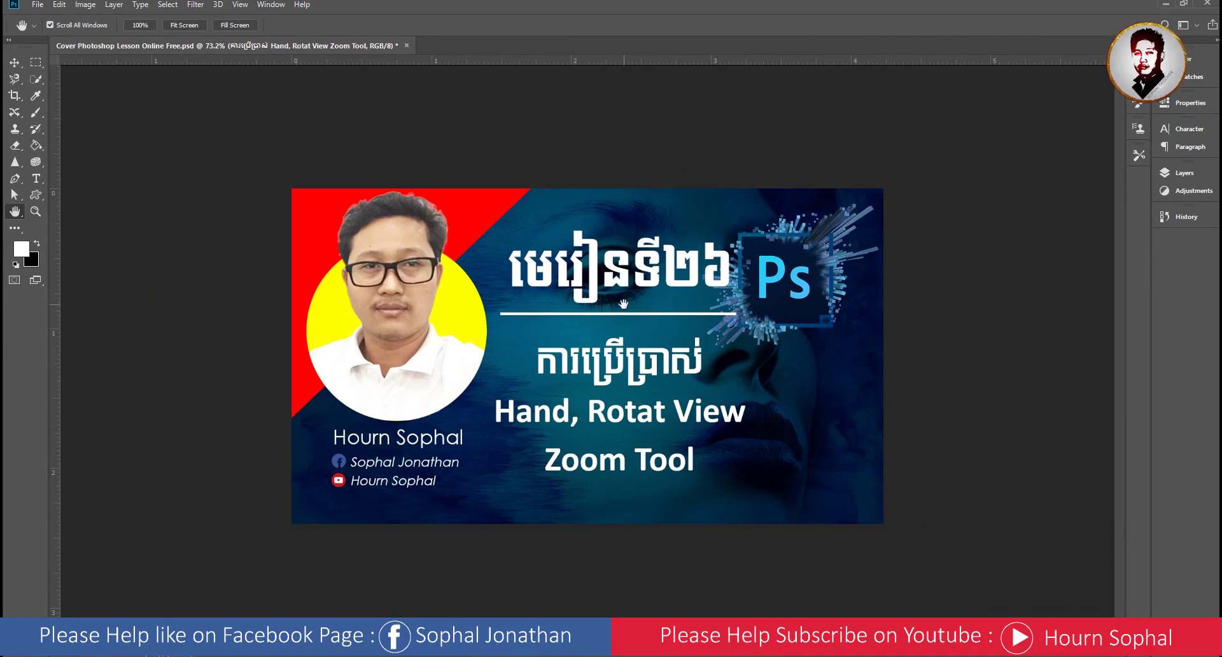
# Zoom into the title, pan down to the Zoom Tool text, then zoom out to 88.5%.
pyautogui.scroll(5, 634, 336)
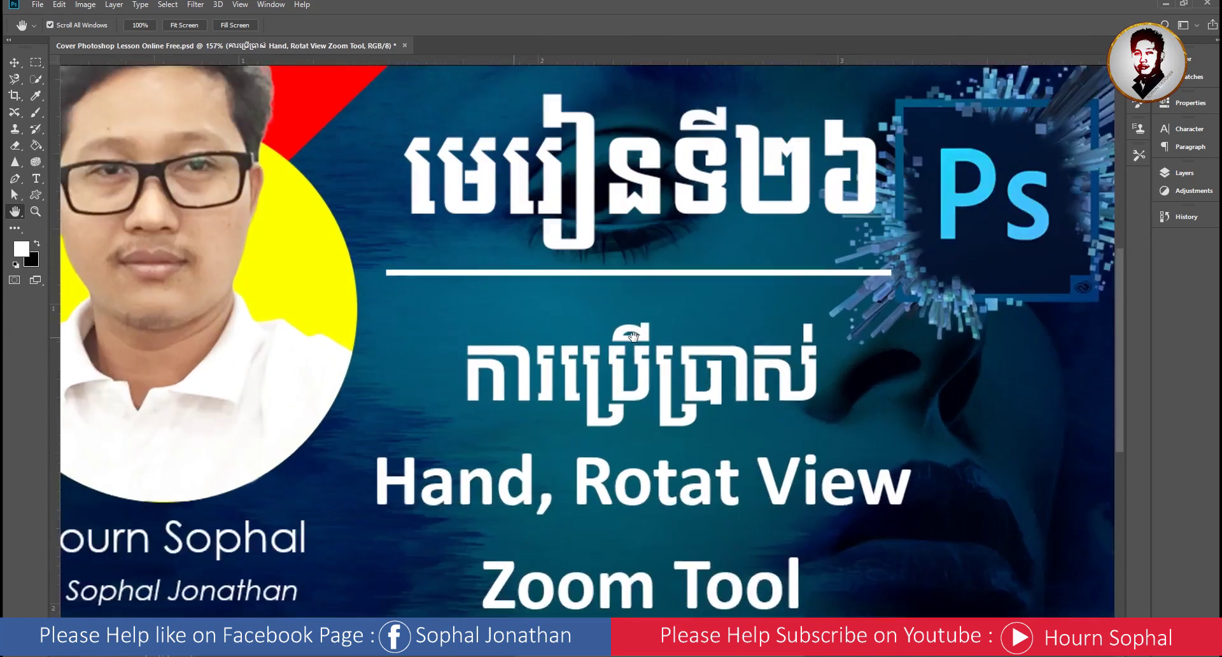
pyautogui.scroll(-2, 632, 333)
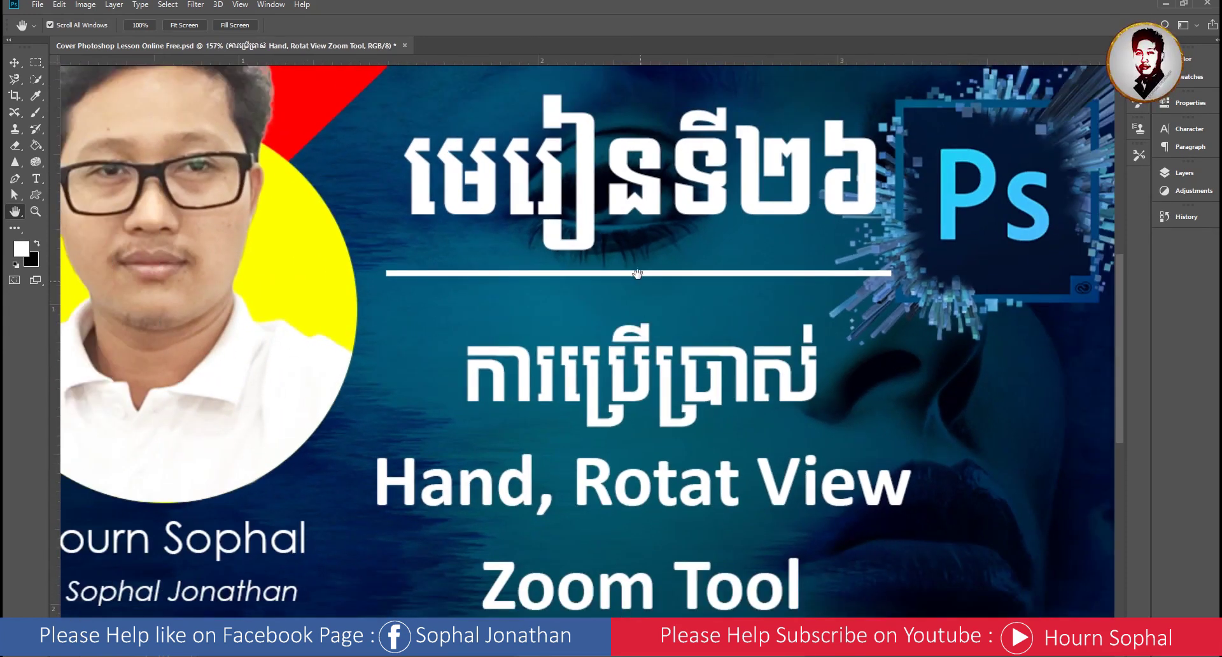
pyautogui.moveTo(638, 275)
pyautogui.mouseDown()
pyautogui.moveTo(637, 446)
pyautogui.moveTo(603, 349)
pyautogui.mouseUp()
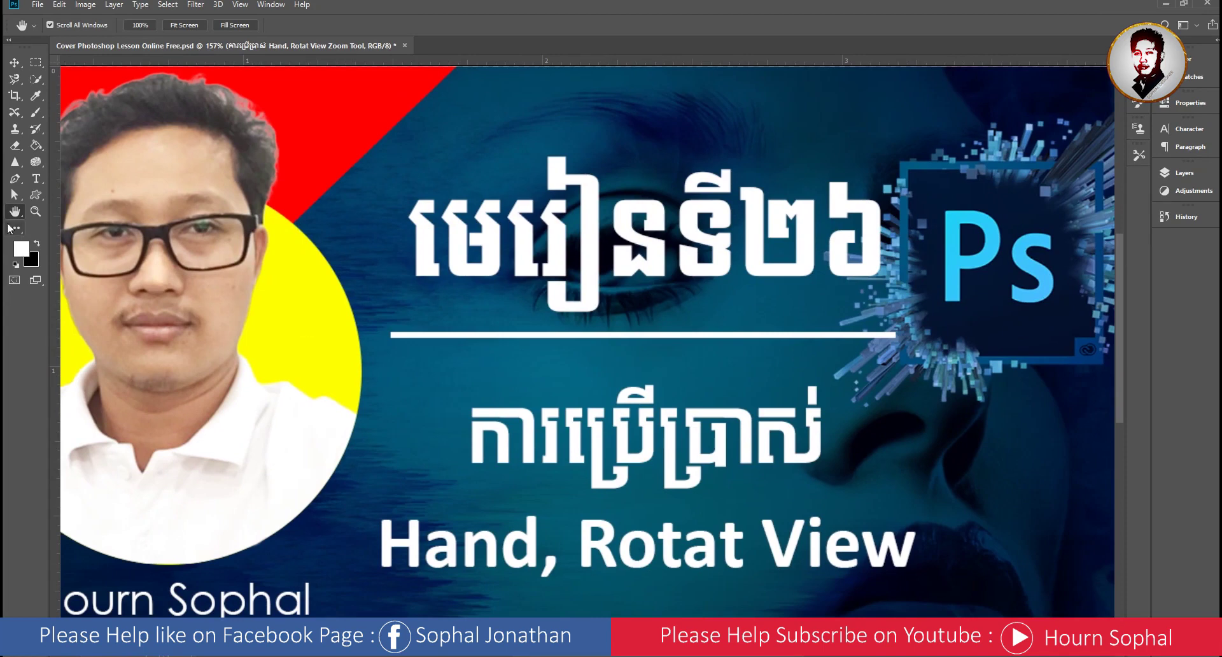
pyautogui.moveTo(636, 482)
pyautogui.mouseDown()
pyautogui.moveTo(659, 222)
pyautogui.moveTo(834, 528)
pyautogui.moveTo(821, 216)
pyautogui.moveTo(897, 493)
pyautogui.mouseUp()
pyautogui.scroll(-3, 692, 348)
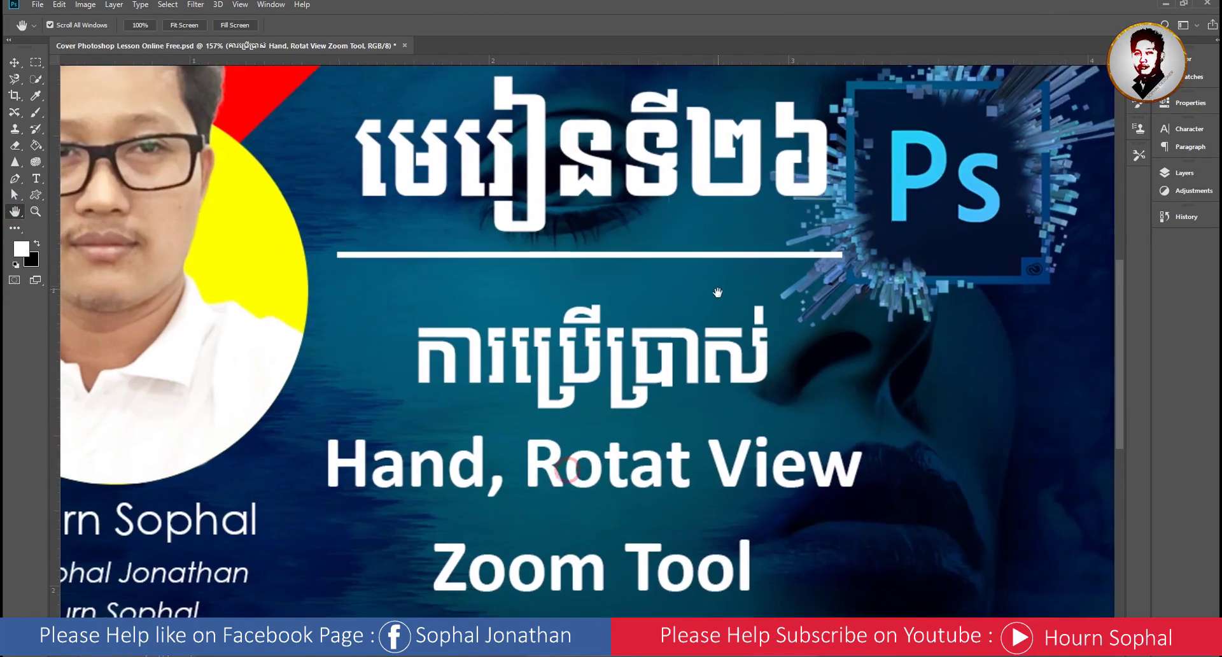
pyautogui.scroll(-1, 692, 347)
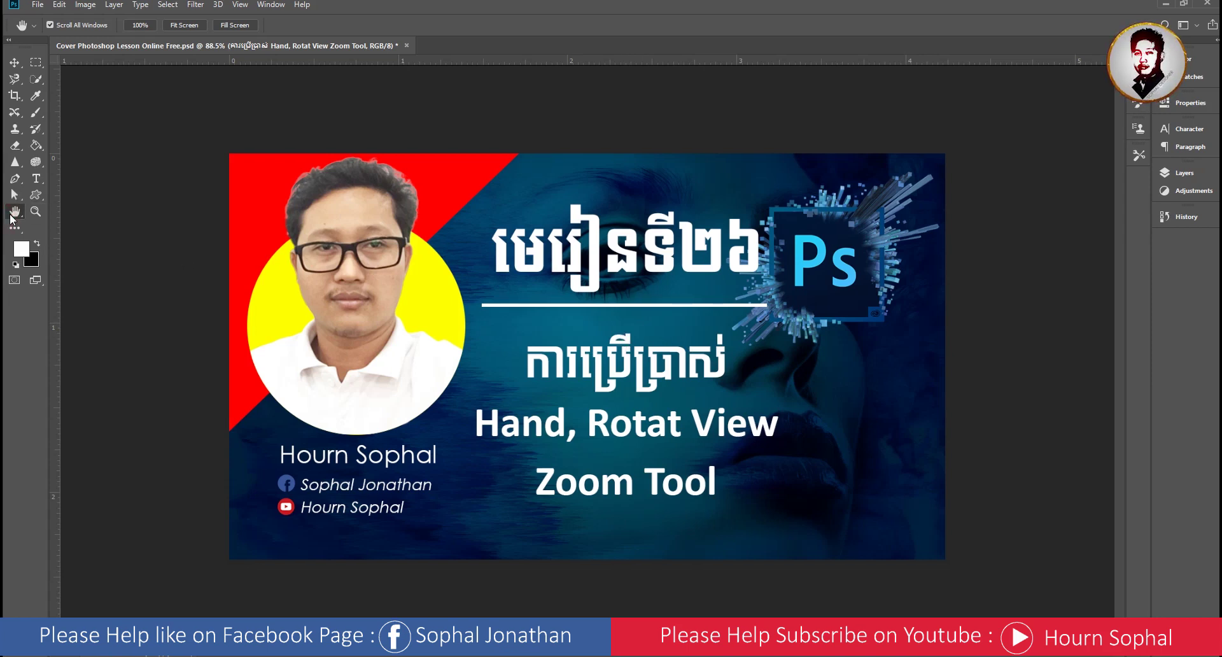
# Switch to the plain Hand Tool and zoom into the cover.
pyautogui.rightClick(15, 212)
pyautogui.click(62, 212)
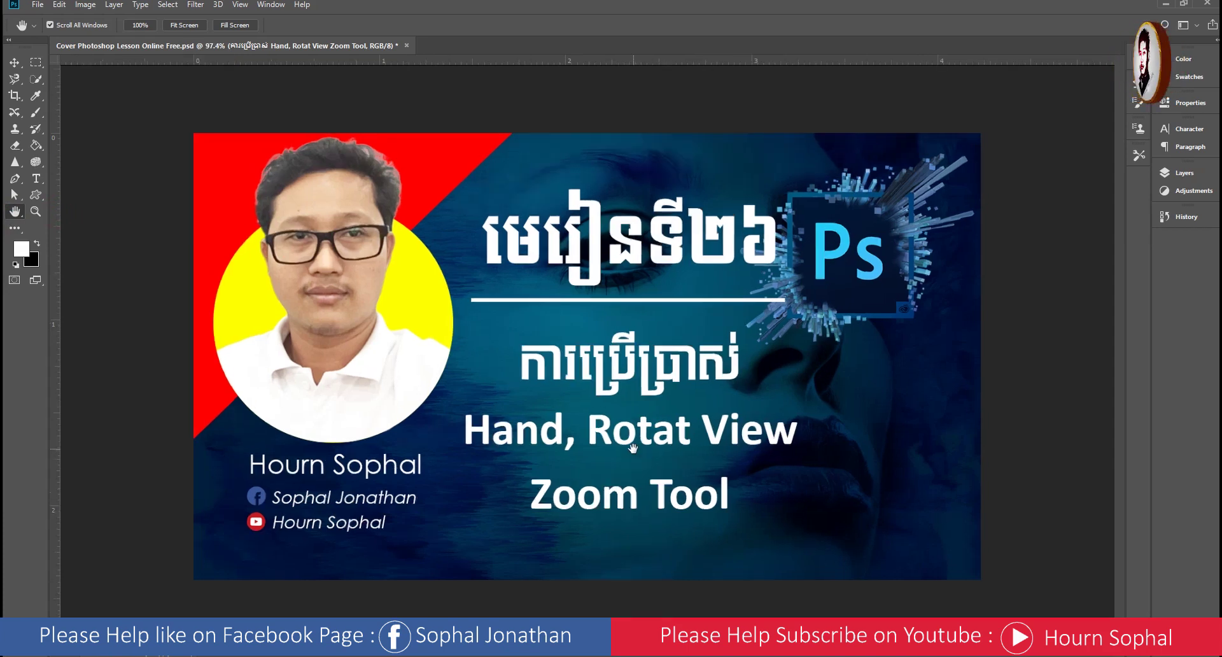
pyautogui.scroll(2, 635, 441)
pyautogui.scroll(2, 634, 441)
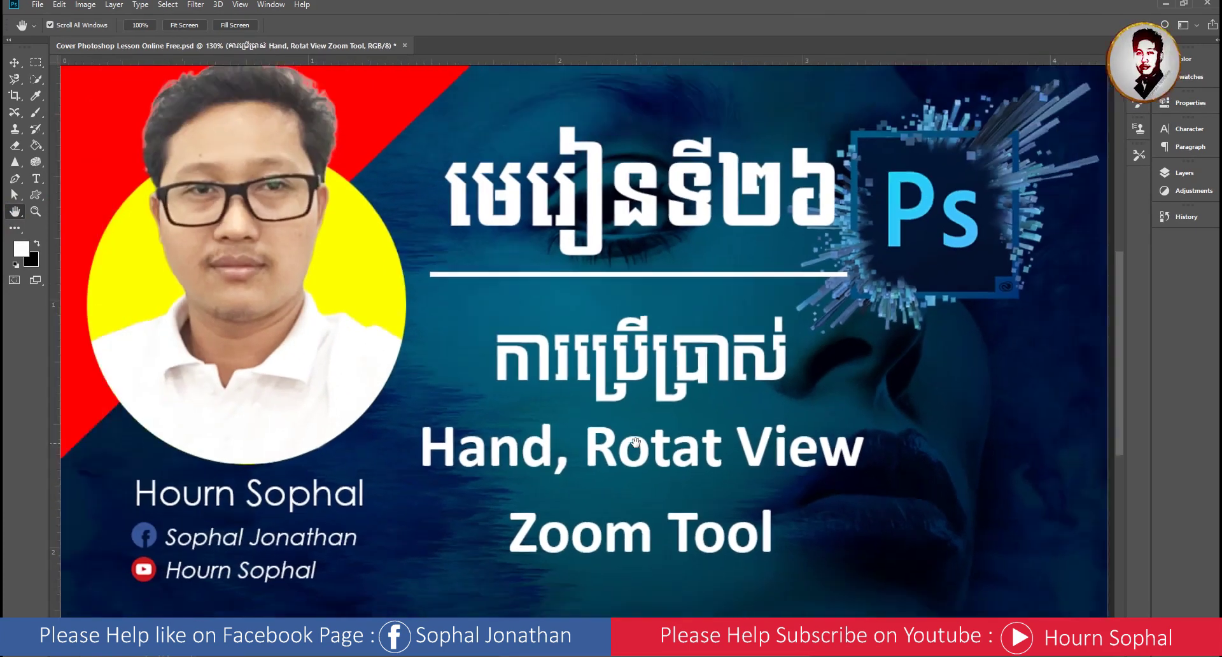
pyautogui.scroll(1, 635, 440)
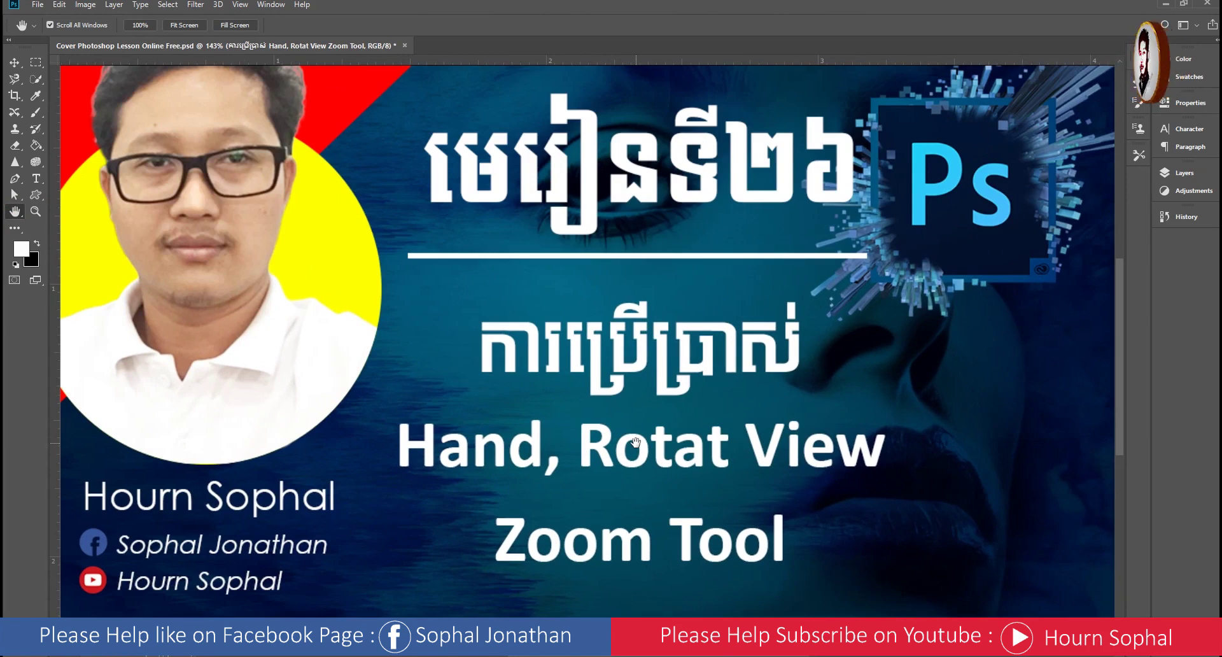
# Pan around the cover's edges, ending with most of it in view at 118%.
pyautogui.moveTo(605, 500); pyautogui.dragTo(831, 424)
pyautogui.moveTo(755, 407); pyautogui.dragTo(488, 250)
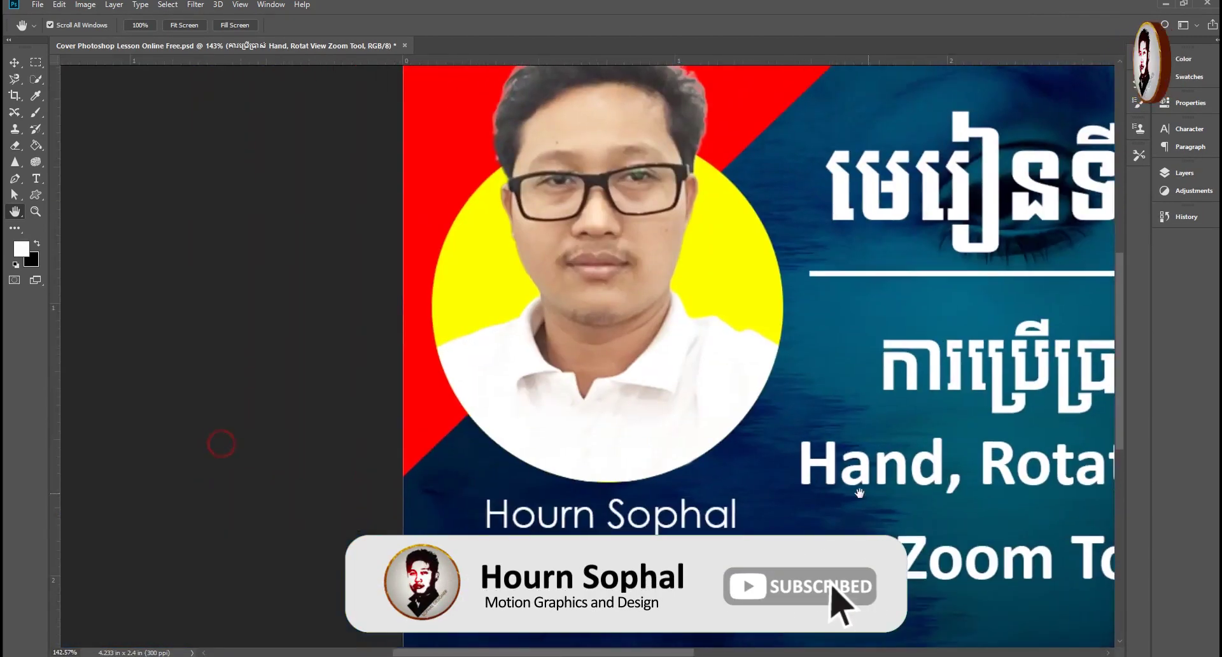
pyautogui.moveTo(488, 250)
pyautogui.mouseDown()
pyautogui.moveTo(278, 483)
pyautogui.moveTo(578, 423)
pyautogui.mouseUp()
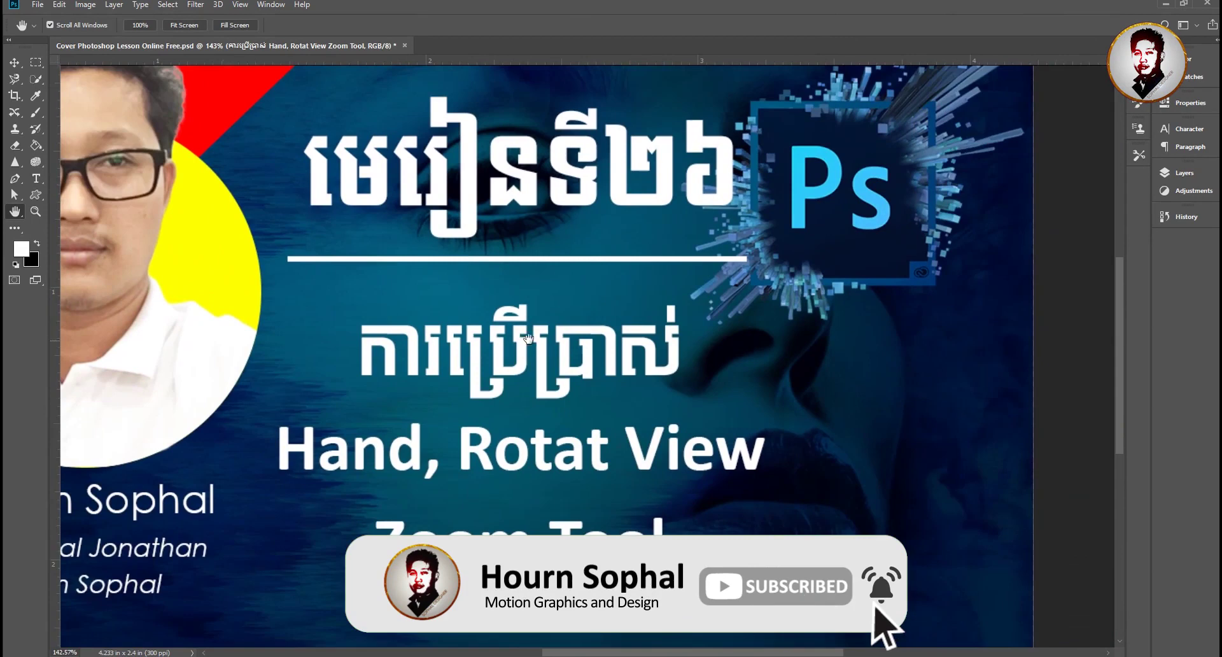
pyautogui.moveTo(528, 338)
pyautogui.mouseDown()
pyautogui.moveTo(755, 602)
pyautogui.moveTo(682, 526)
pyautogui.mouseUp()
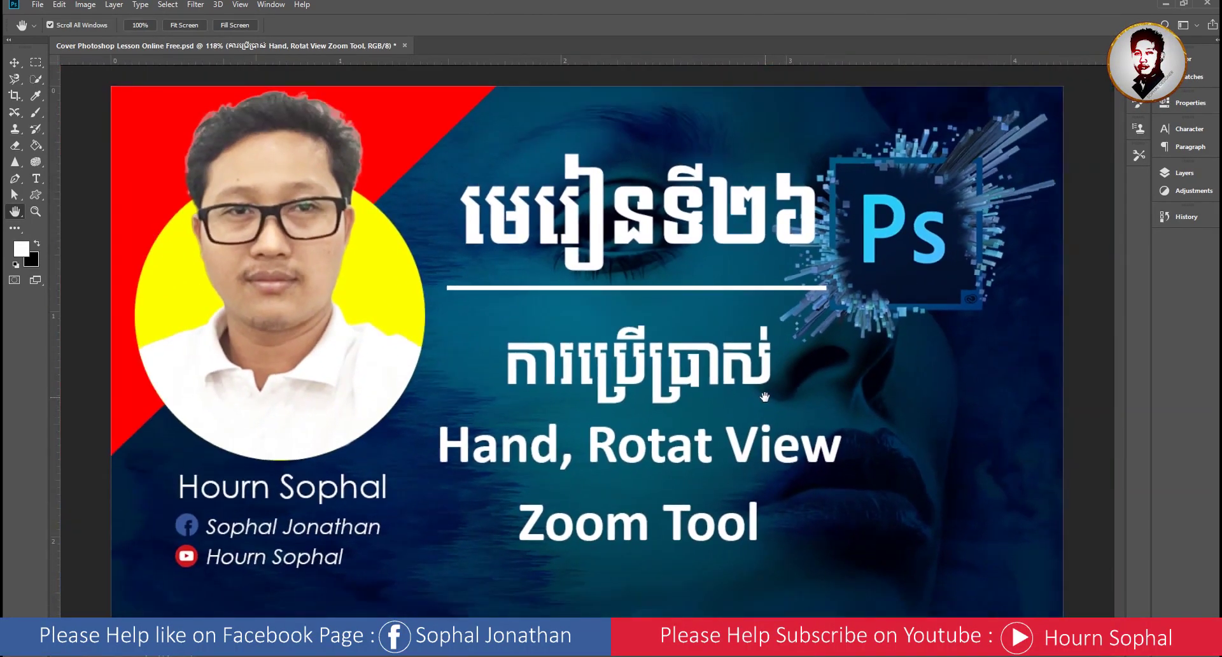
# Zoom in and out with Alt+scroll, then show the cover at actual 100% size.
pyautogui.scroll(-3, 735, 391)
pyautogui.scroll(3, 735, 390)
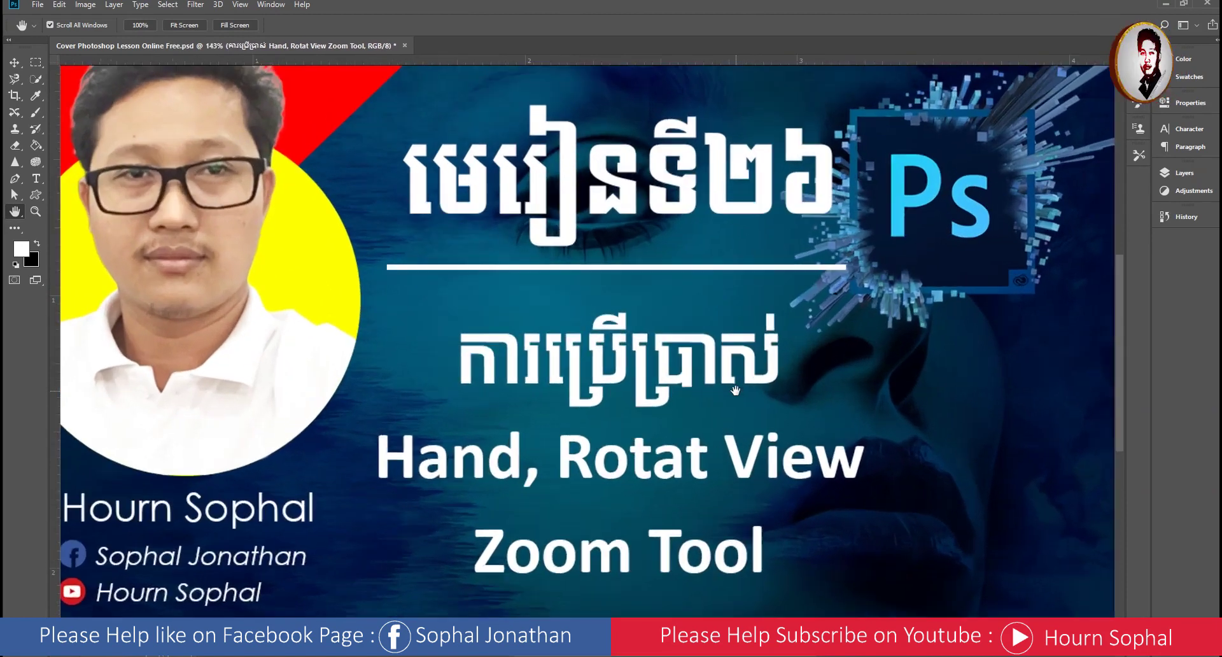
pyautogui.scroll(-3, 736, 390)
pyautogui.scroll(3, 735, 390)
pyautogui.scroll(-2, 736, 390)
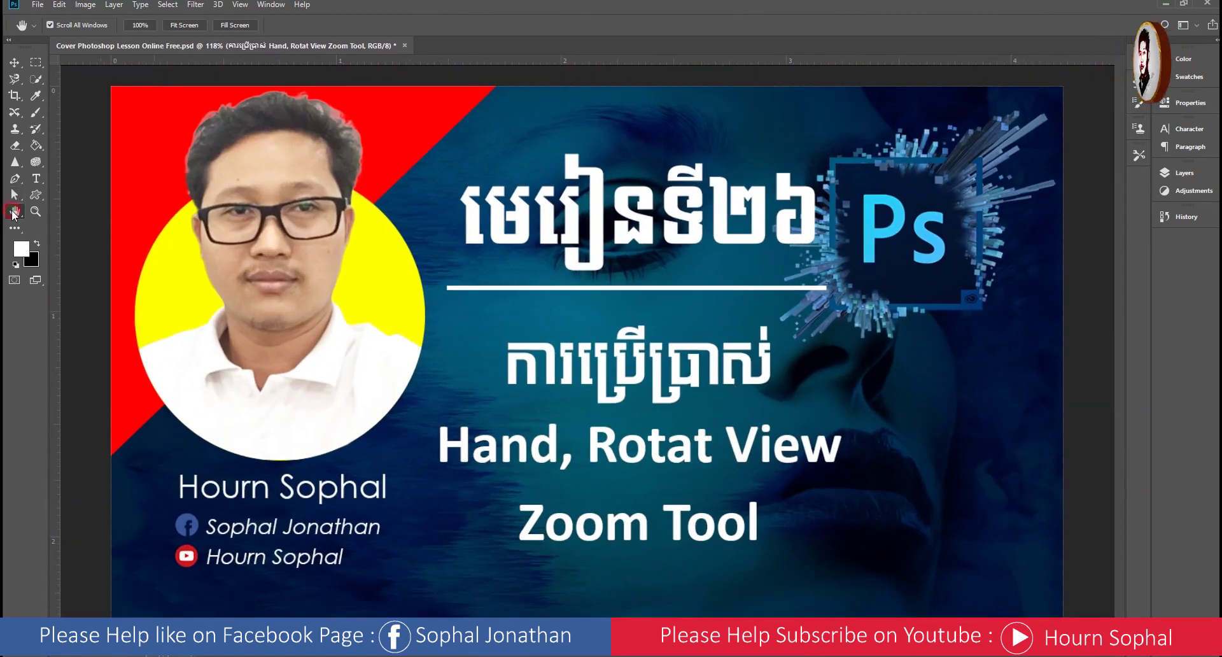
pyautogui.click(141, 25)
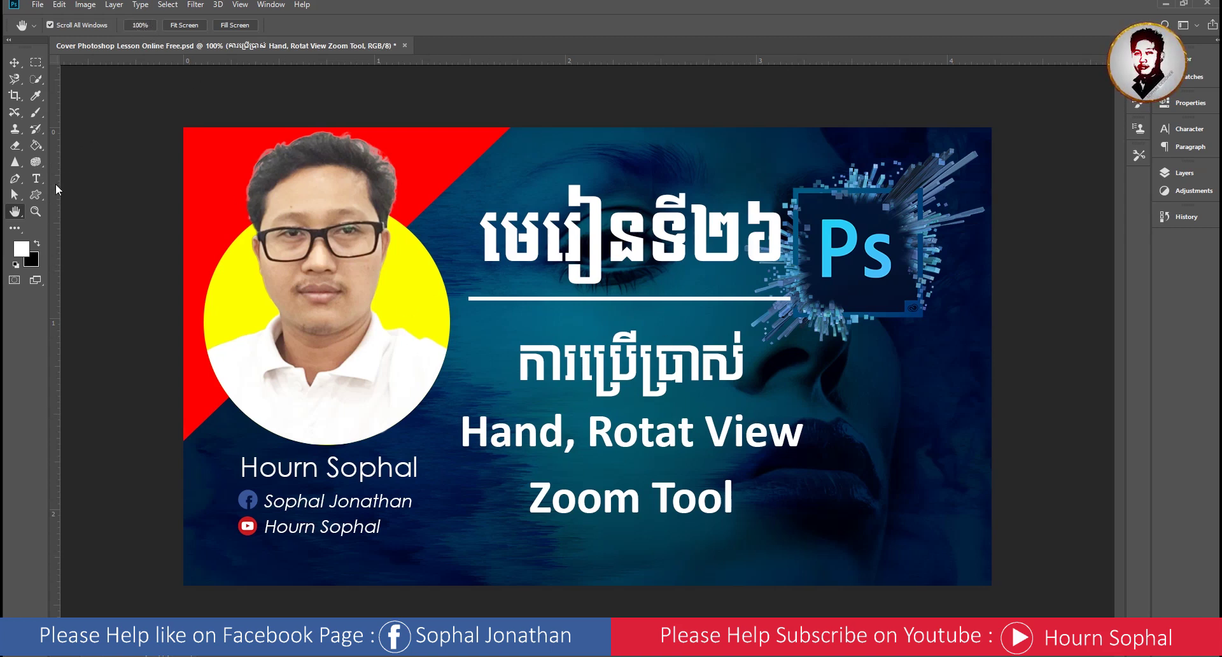
# Zoom to 126% and back to 100%, fit the cover to screen, then Fill Screen at 130%.
pyautogui.click(136, 24)
pyautogui.keyDown('ctrl'); pyautogui.click(714, 278); pyautogui.keyUp('ctrl')
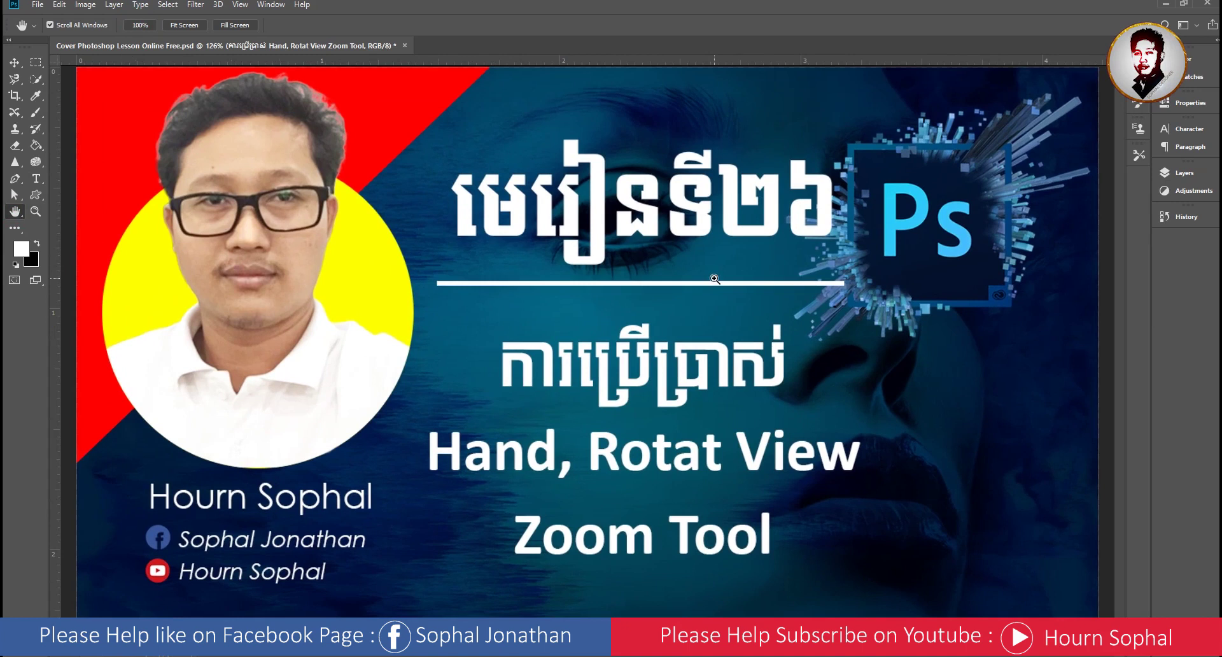
pyautogui.keyDown('alt'); pyautogui.click(714, 278); pyautogui.keyUp('alt')
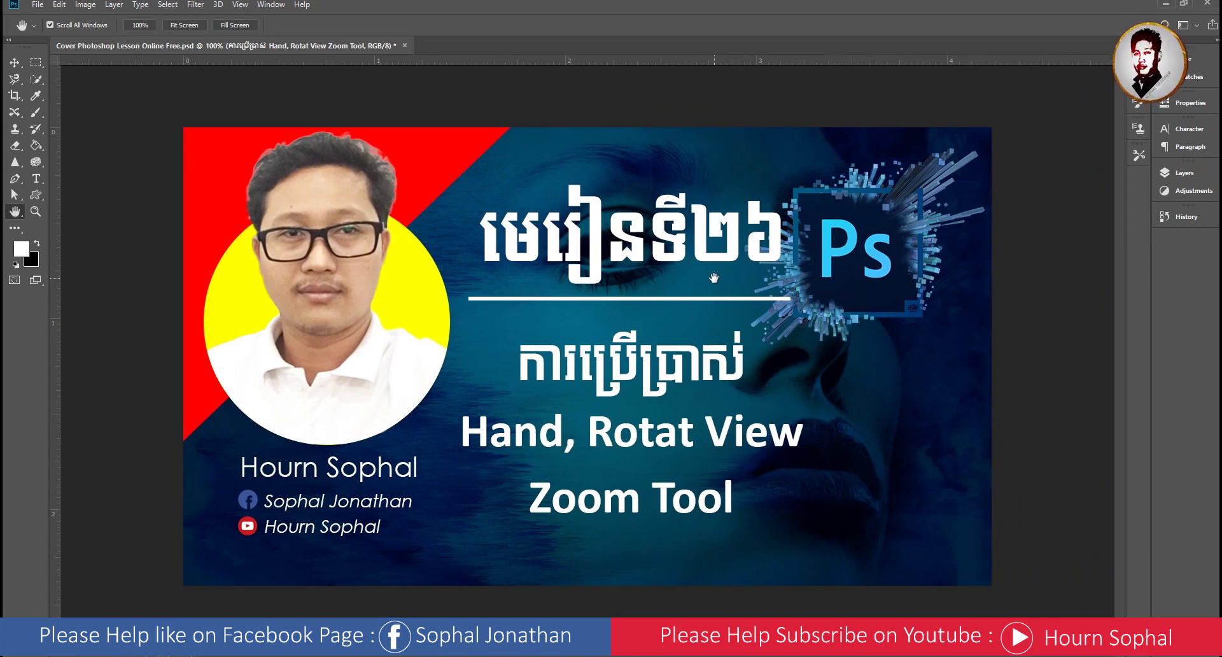
pyautogui.click(185, 26)
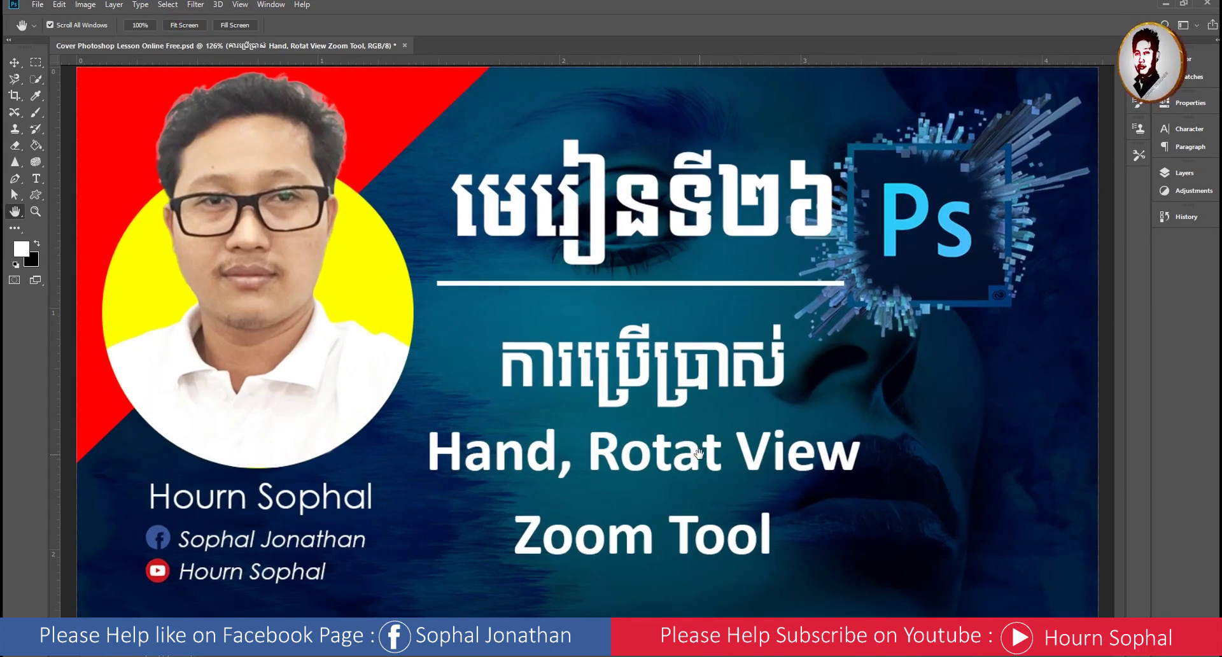
pyautogui.click(242, 27)
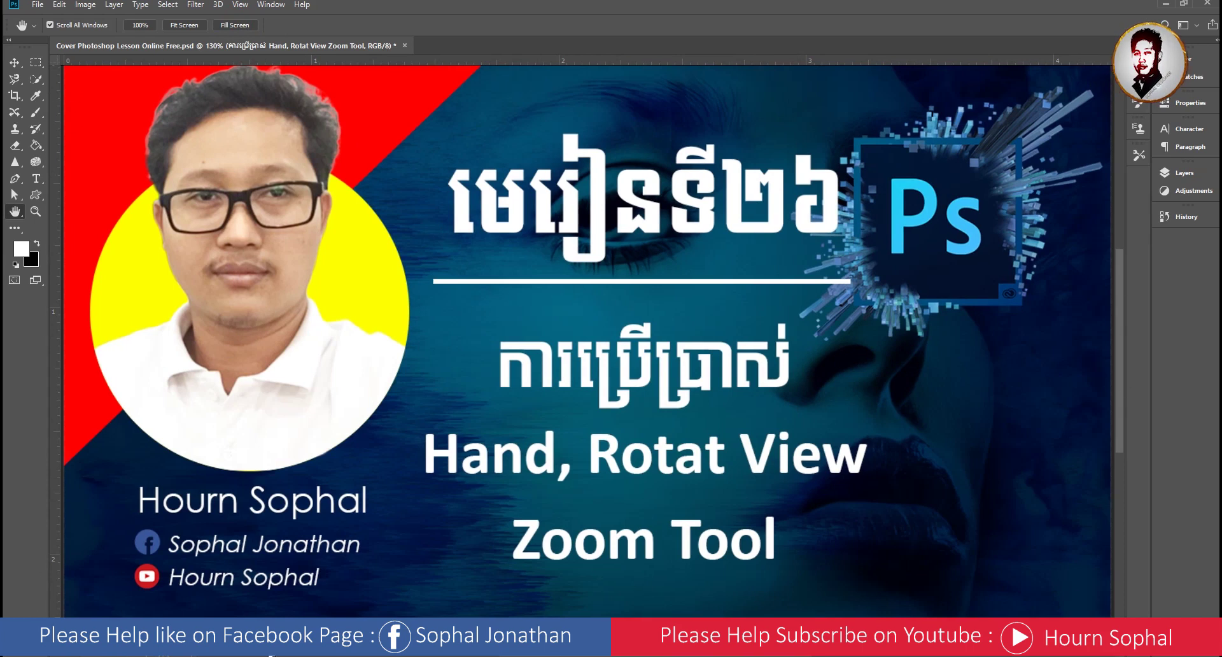
# Use bird's-eye view drags to reach the portrait and Khmer title at the cover's upper left.
pyautogui.moveTo(657, 446)
pyautogui.mouseDown()
pyautogui.moveTo(542, 503)
pyautogui.moveTo(561, 437)
pyautogui.mouseUp()
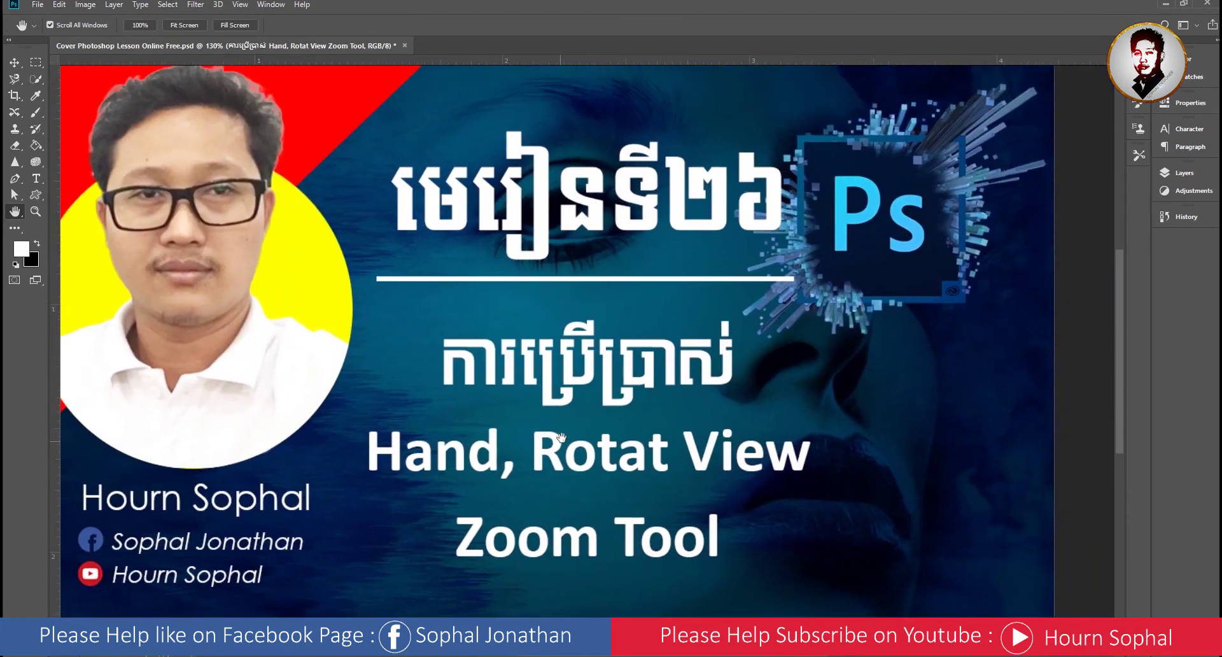
pyautogui.moveTo(561, 436); pyautogui.dragTo(279, 70)
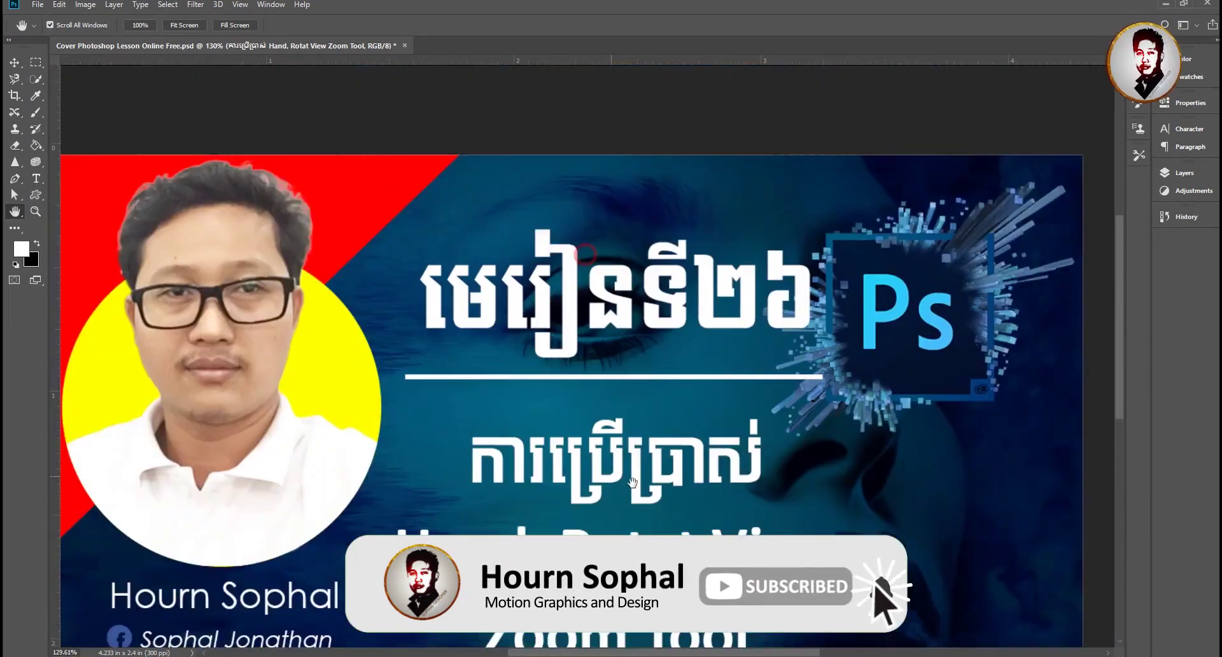
pyautogui.moveTo(730, 410)
pyautogui.mouseDown()
pyautogui.moveTo(592, 337)
pyautogui.moveTo(552, 336)
pyautogui.mouseUp()
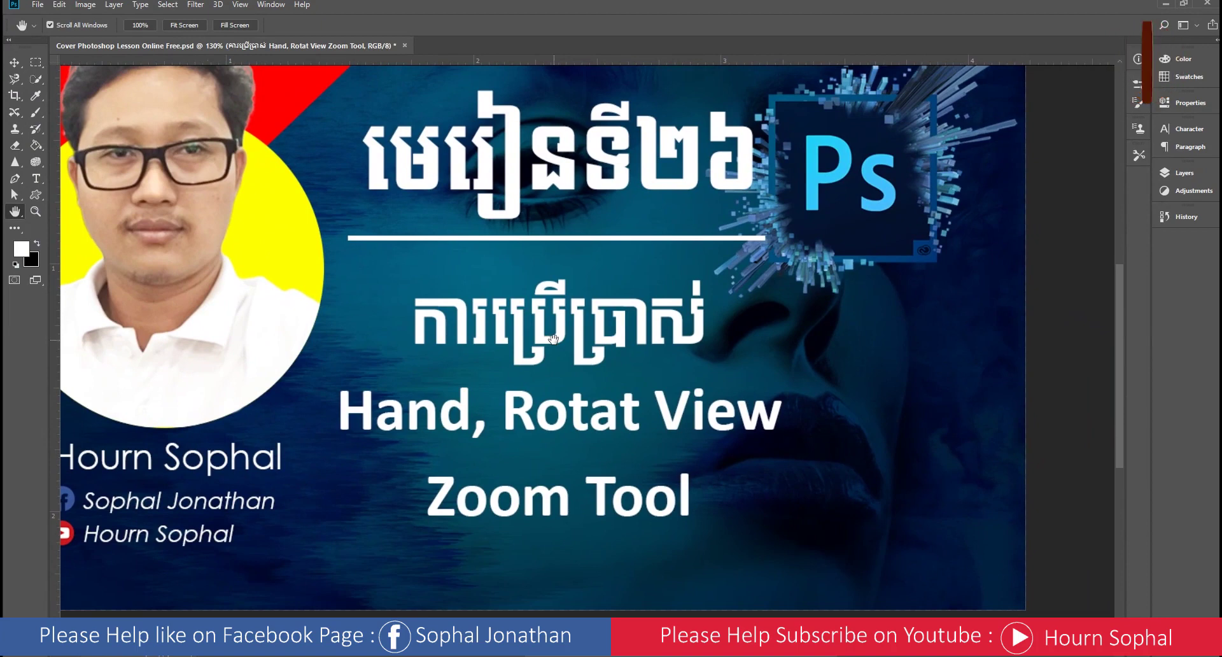
pyautogui.moveTo(513, 345)
pyautogui.mouseDown()
pyautogui.moveTo(550, 382)
pyautogui.moveTo(643, 354)
pyautogui.mouseUp()
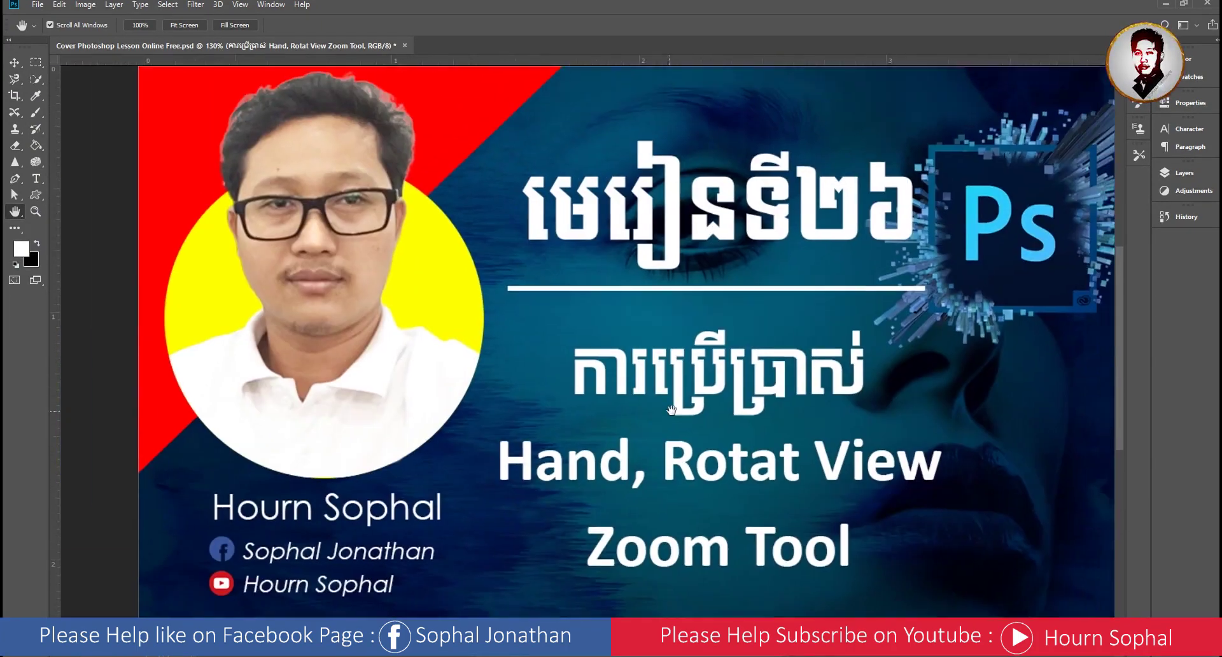
pyautogui.moveTo(496, 344)
pyautogui.mouseDown()
pyautogui.moveTo(517, 352)
pyautogui.moveTo(541, 247)
pyautogui.moveTo(656, 371)
pyautogui.moveTo(753, 432)
pyautogui.mouseUp()
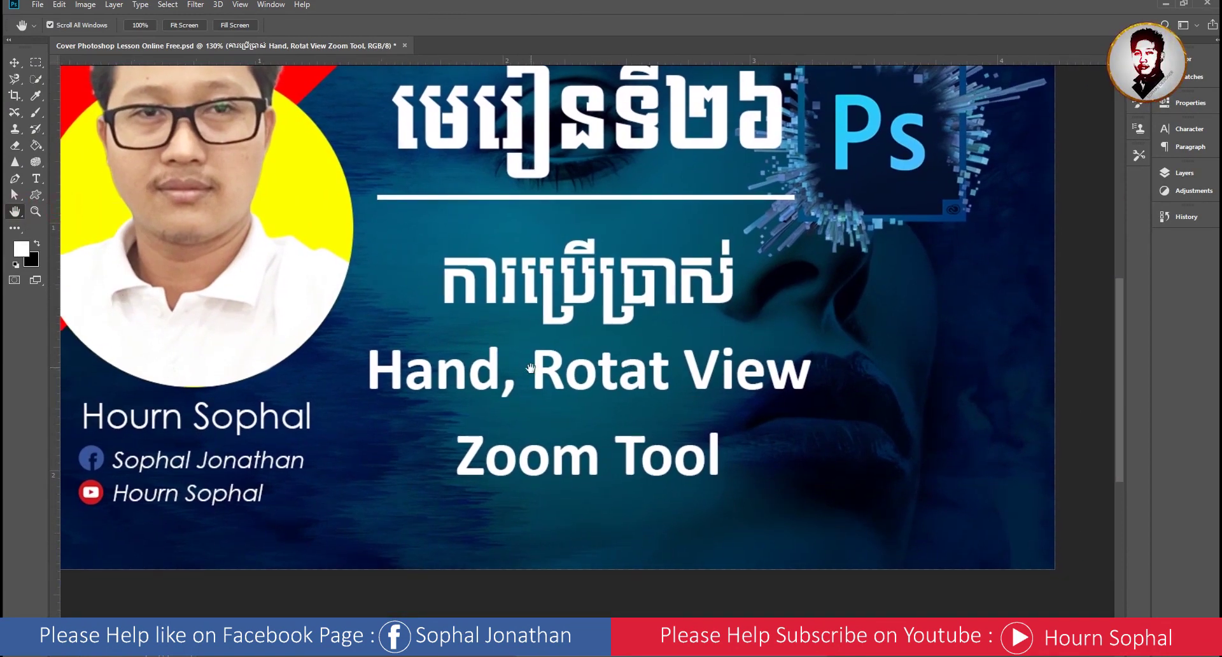
# Pan the cover, then with the Hand tool fit it to screen and show it at 100%.
pyautogui.click(15, 61)
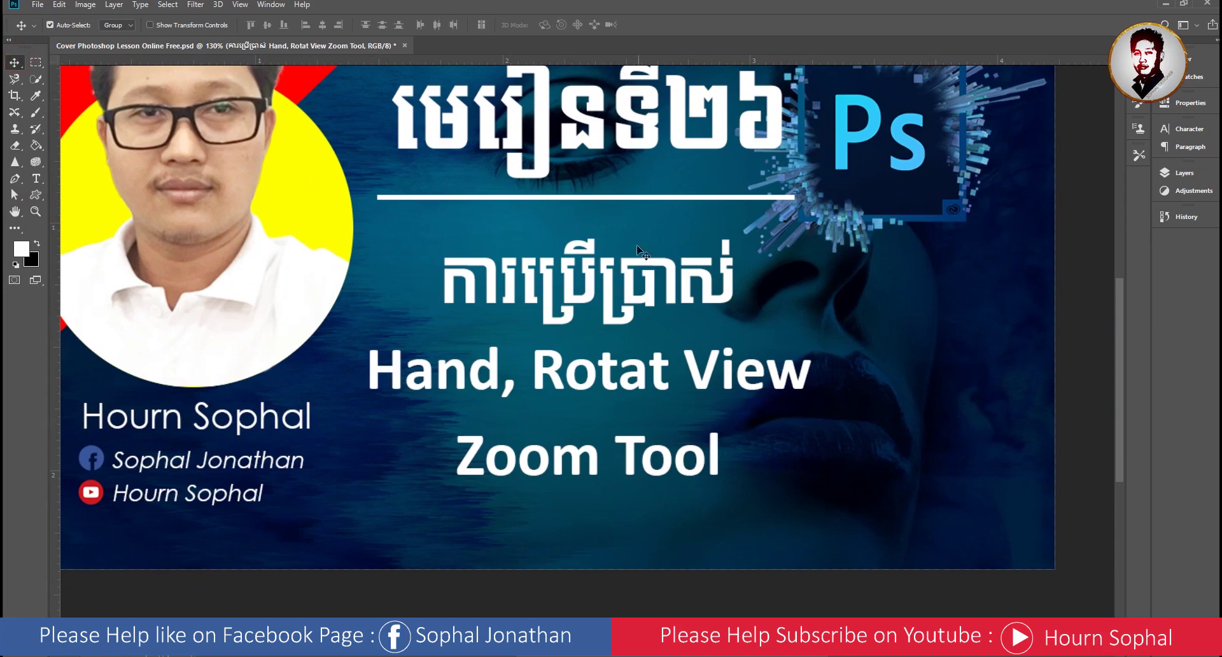
pyautogui.moveTo(617, 294)
pyautogui.mouseDown()
pyautogui.moveTo(795, 337)
pyautogui.moveTo(570, 368)
pyautogui.moveTo(597, 375)
pyautogui.mouseUp()
pyautogui.click(15, 211)
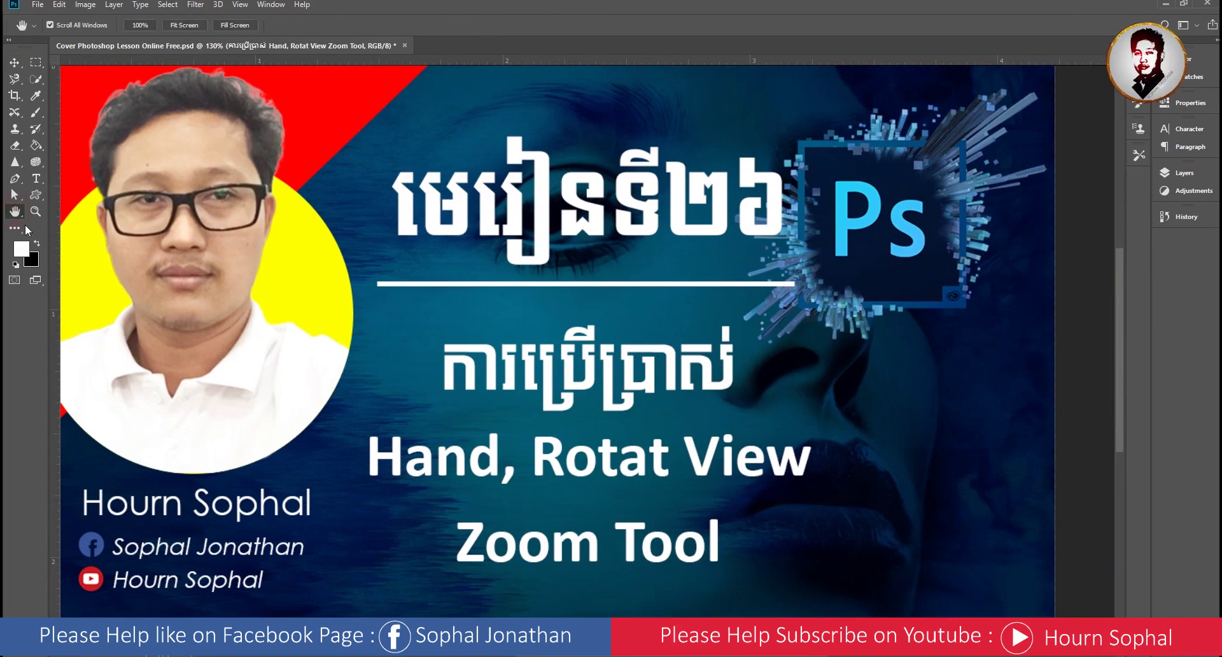
pyautogui.click(192, 28)
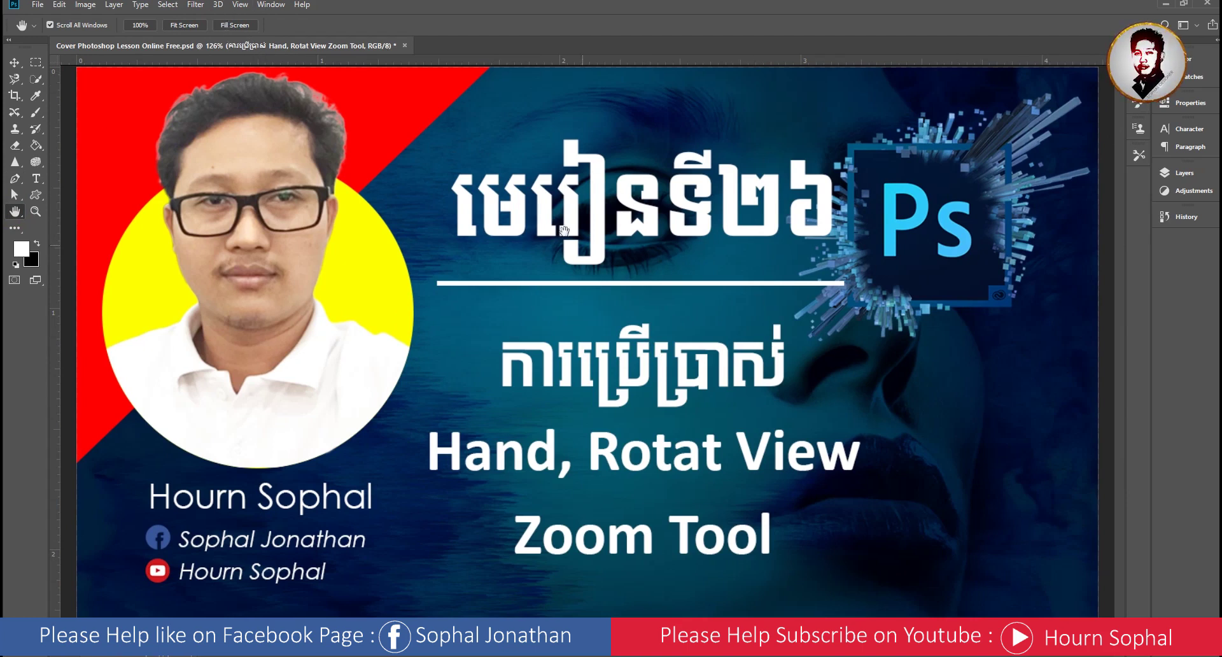
pyautogui.click(140, 26)
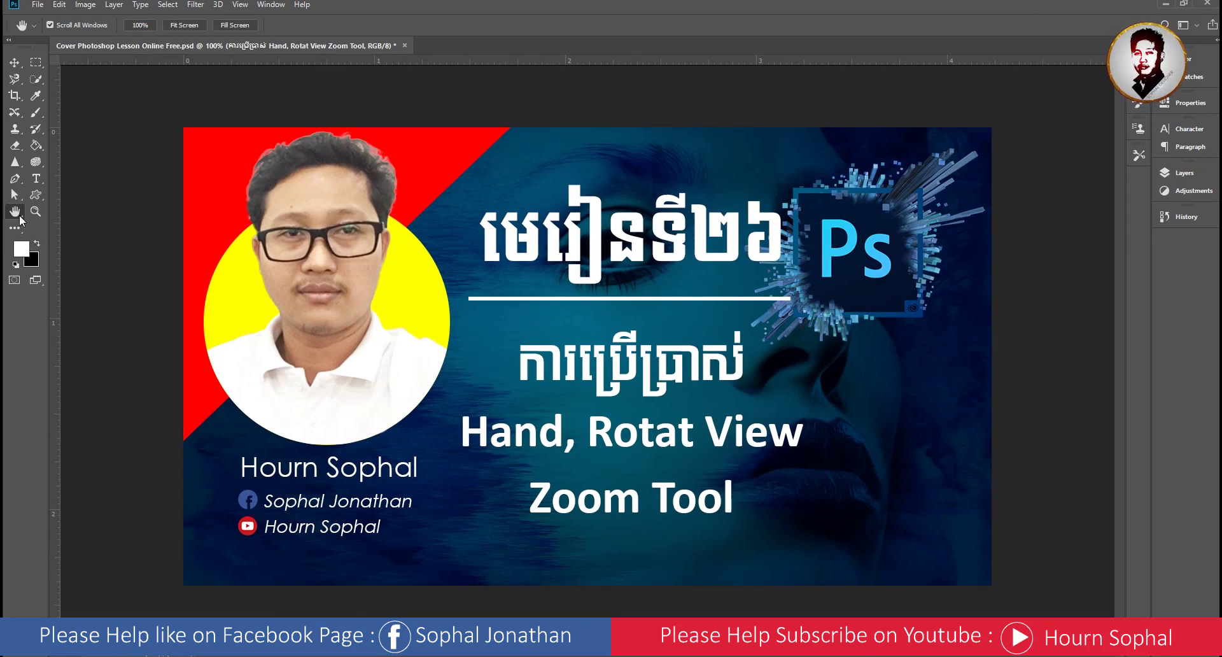
# Switch to the Rotate View Tool and zoom in around the portrait's face.
pyautogui.rightClick(15, 211)
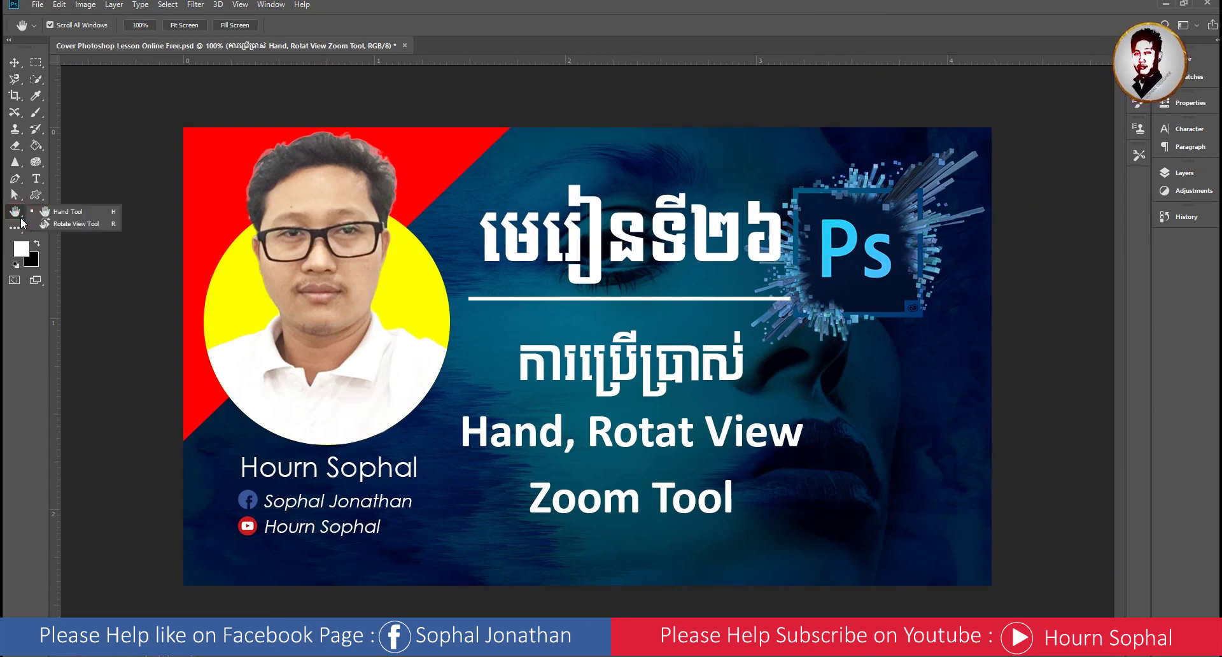
pyautogui.click(70, 224)
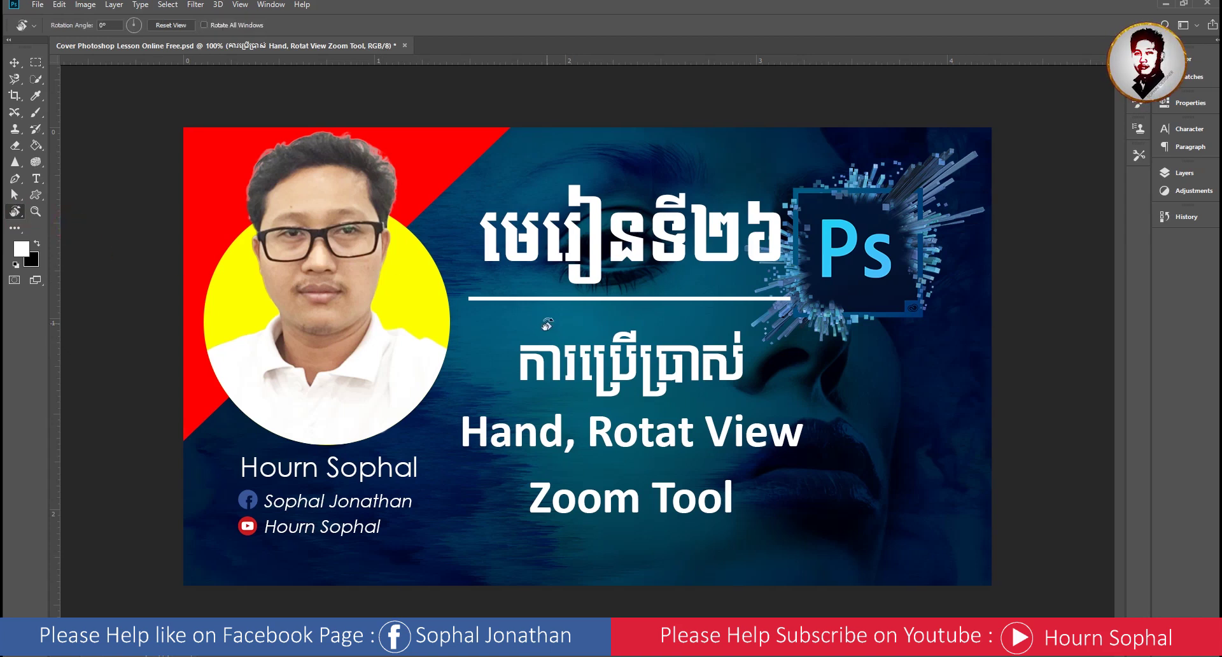
pyautogui.scroll(1, 547, 324)
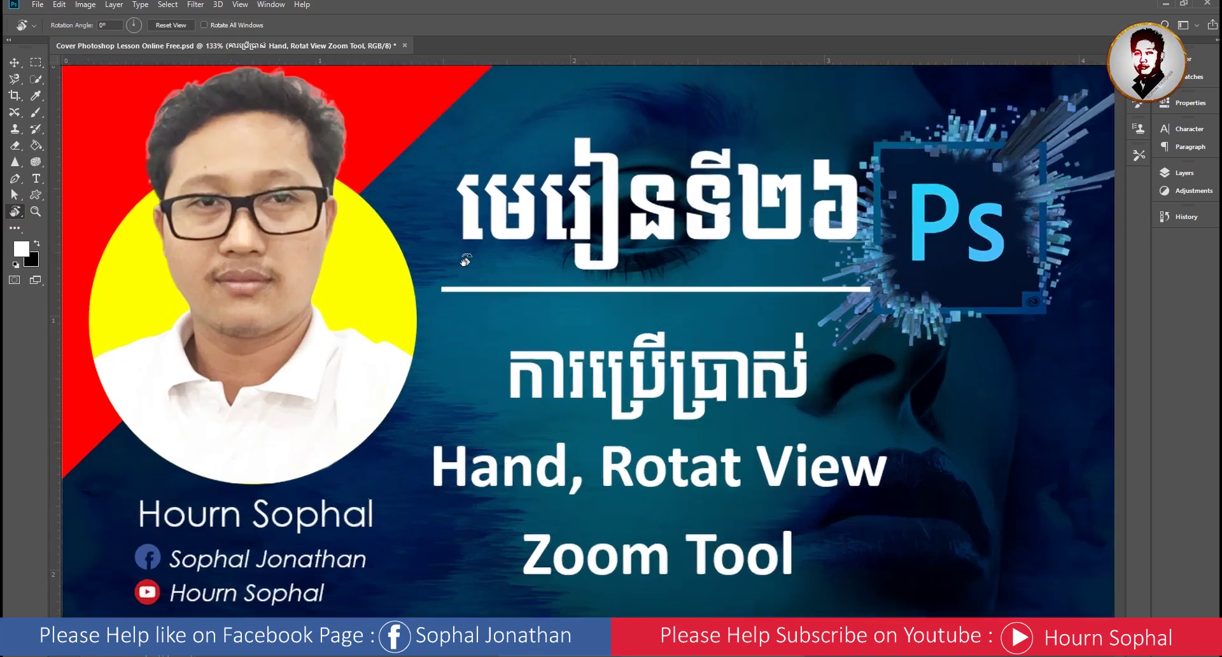
pyautogui.scroll(-1, 466, 260)
pyautogui.scroll(1, 468, 263)
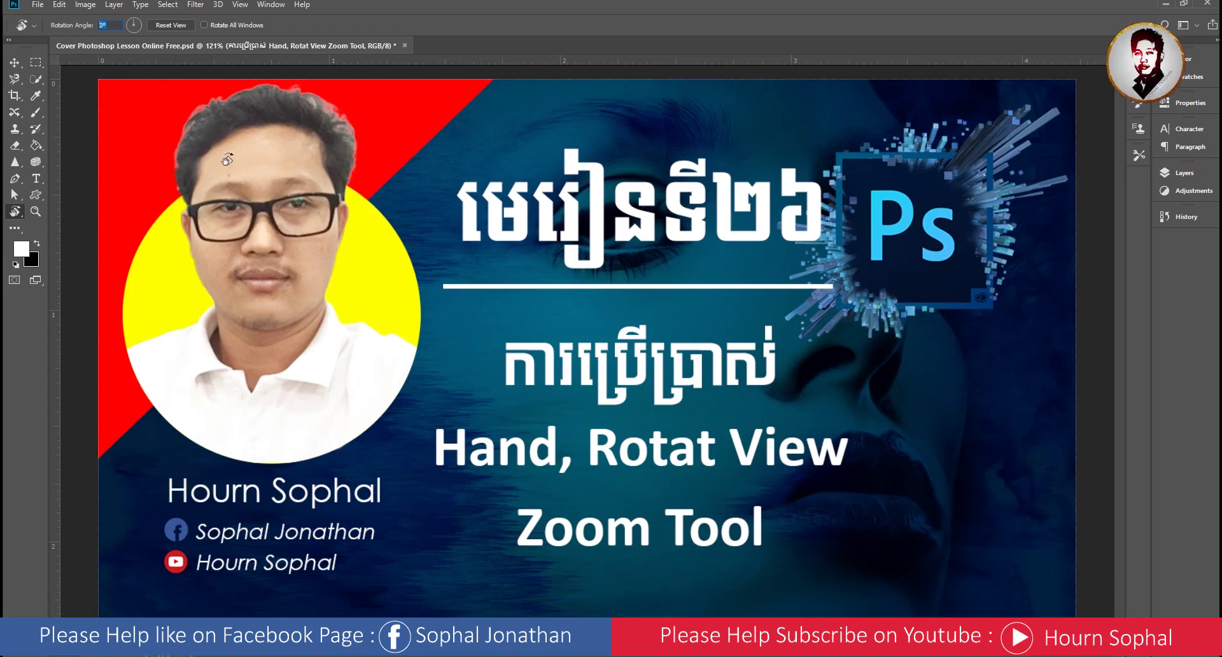
# Rotate the canvas view to 29°, then further to 78°.
pyautogui.moveTo(213, 149)
pyautogui.mouseDown()
pyautogui.moveTo(504, 201)
pyautogui.moveTo(466, 187)
pyautogui.moveTo(509, 284)
pyautogui.moveTo(499, 199)
pyautogui.moveTo(472, 182)
pyautogui.mouseUp()
pyautogui.scroll(-3, 471, 182)
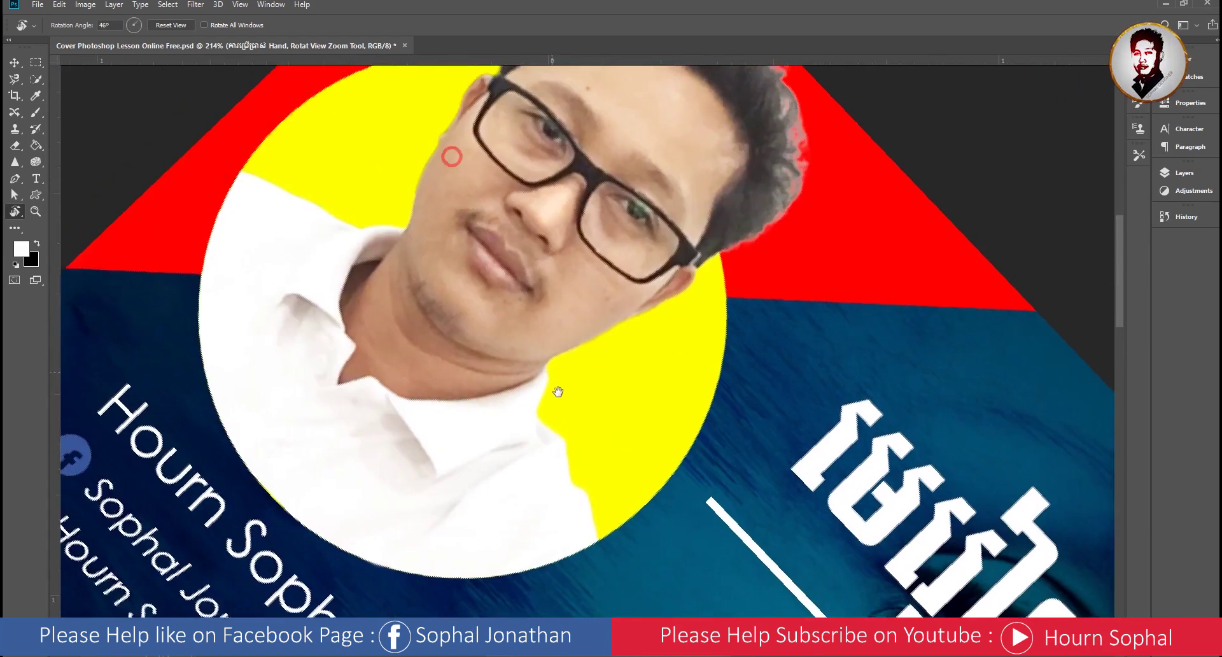
pyautogui.scroll(6, 533, 266)
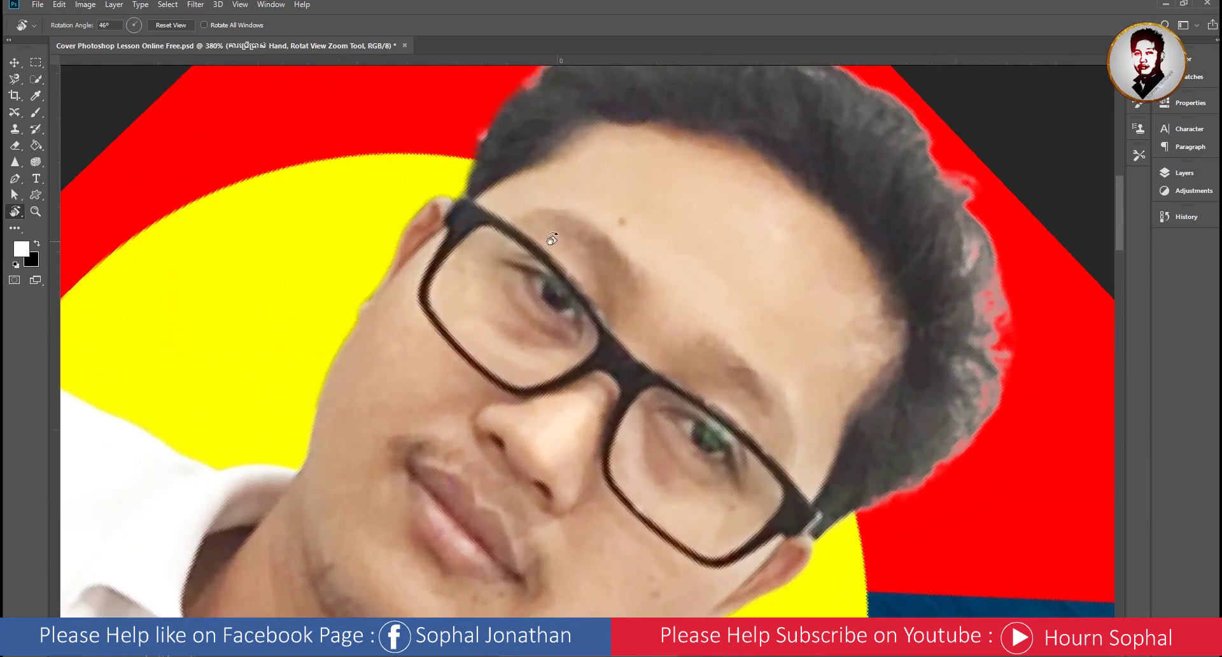
pyautogui.moveTo(551, 239); pyautogui.dragTo(647, 249)
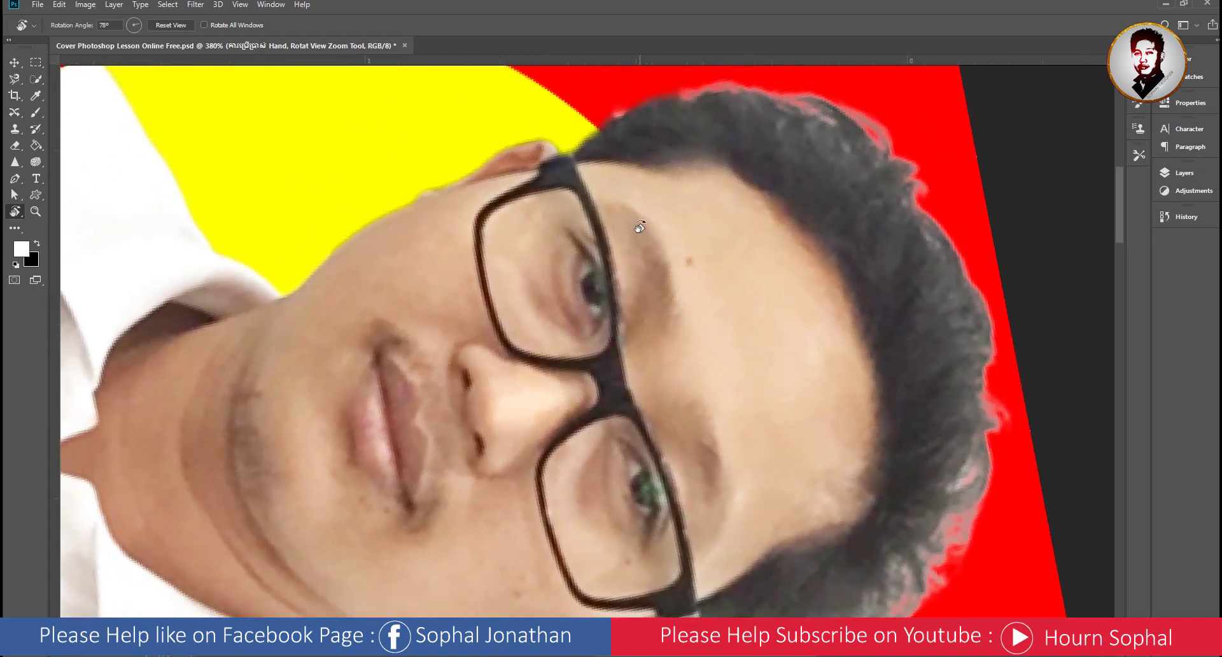
# Pick the Brush, target the portrait photo layer in Layers, and set brush size 10 px.
pyautogui.press('b')
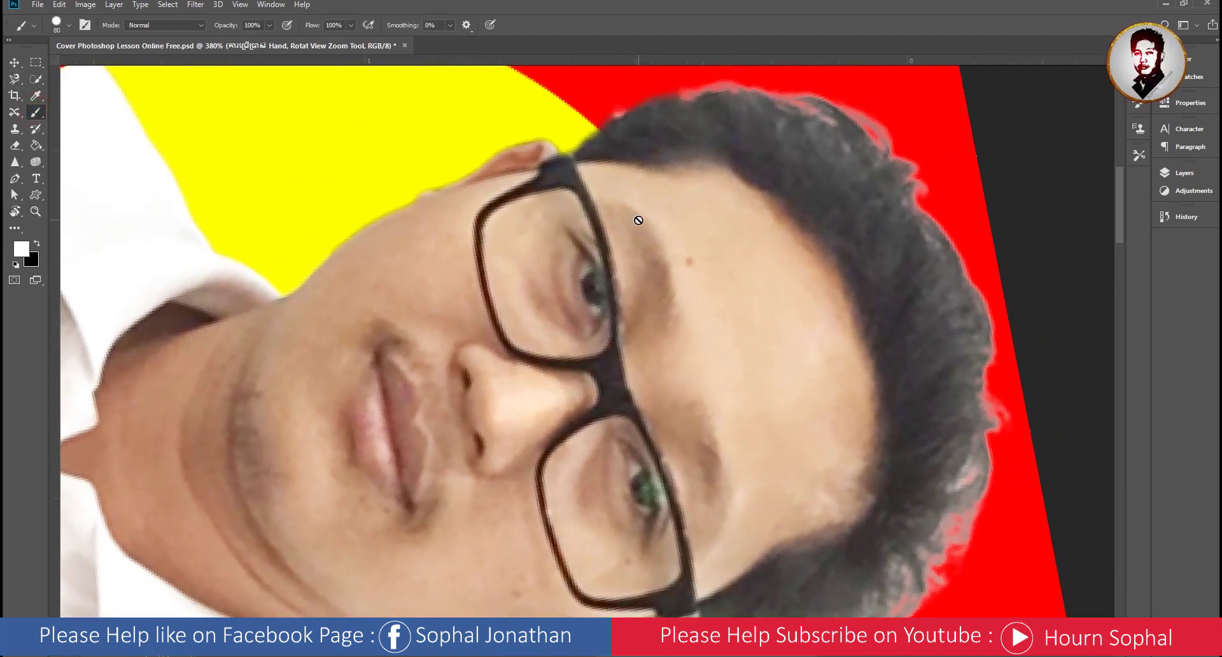
pyautogui.click(1177, 174)
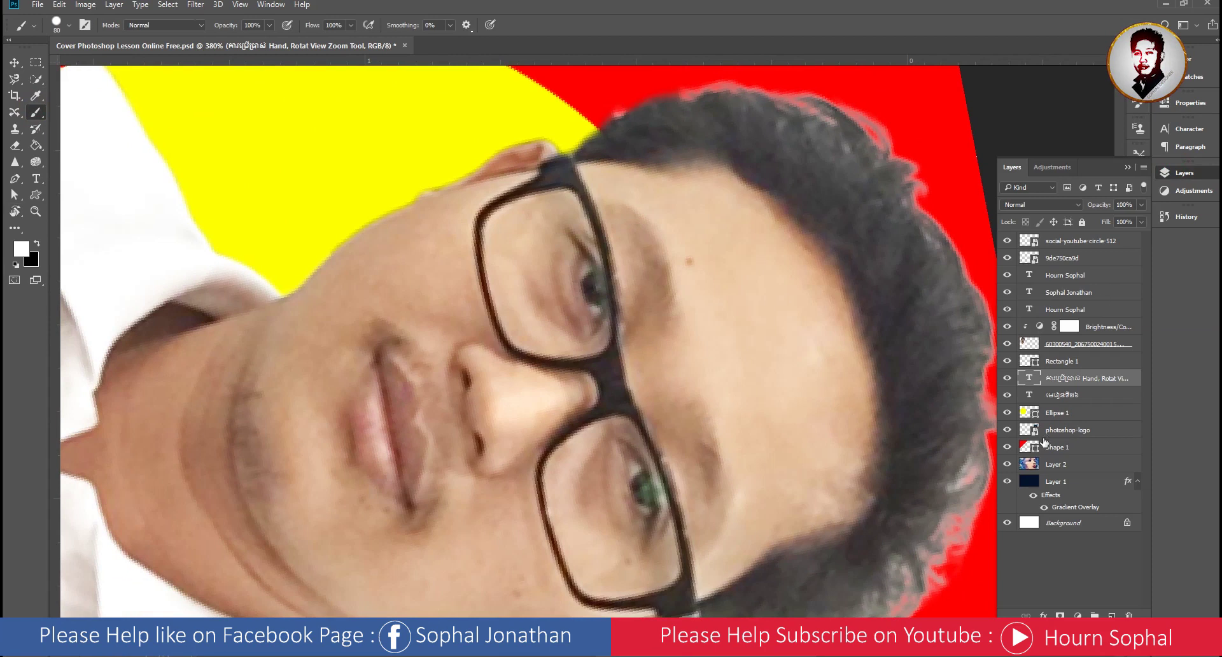
pyautogui.click(1034, 459)
pyautogui.click(1026, 344)
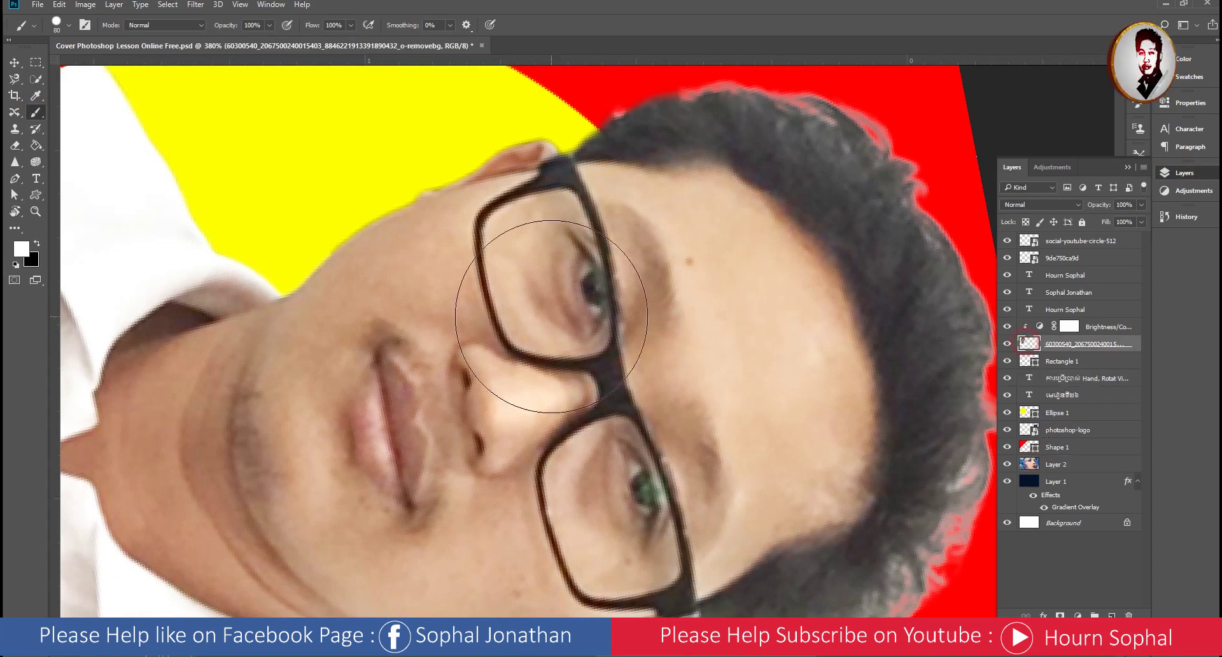
pyautogui.rightClick(605, 220)
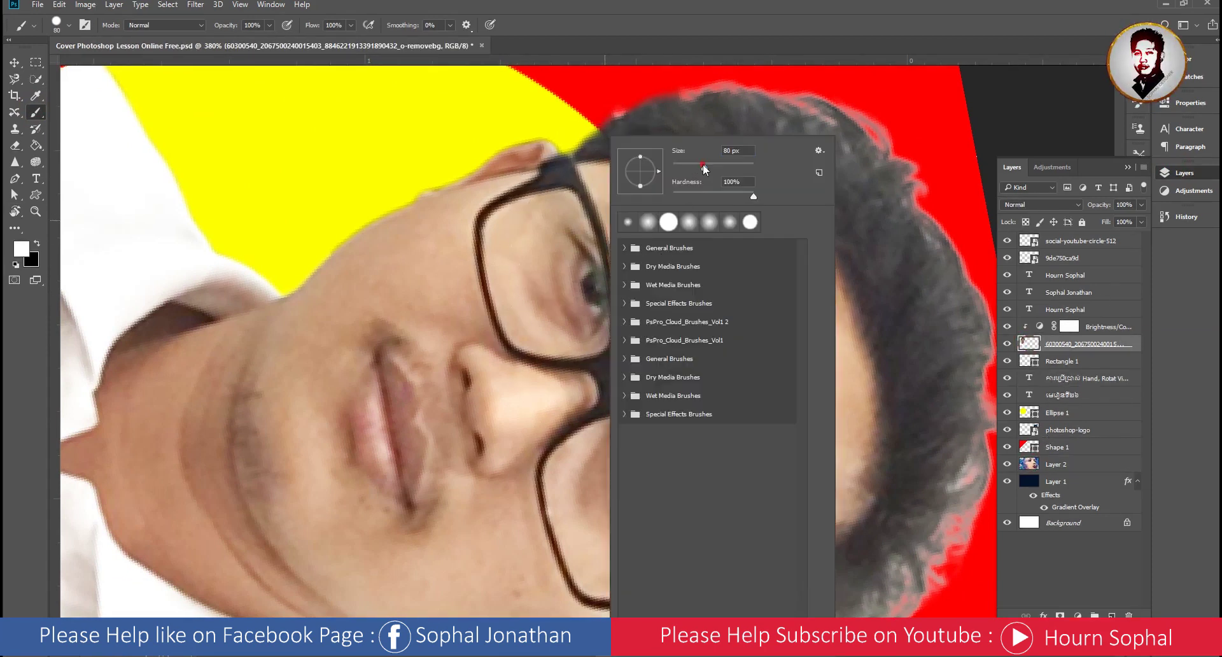
pyautogui.moveTo(703, 164); pyautogui.dragTo(677, 163)
pyautogui.press('Return')
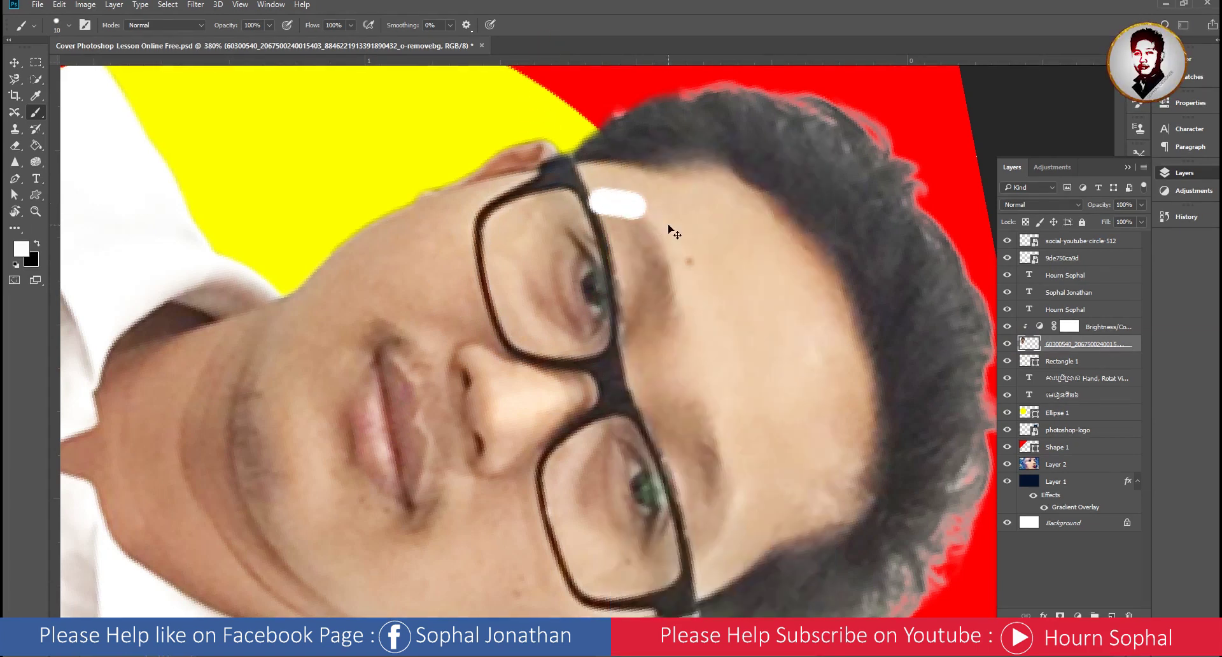
# Paint two white test strokes on the forehead, undoing each to leave the face clean.
pyautogui.moveTo(629, 204); pyautogui.dragTo(650, 223)
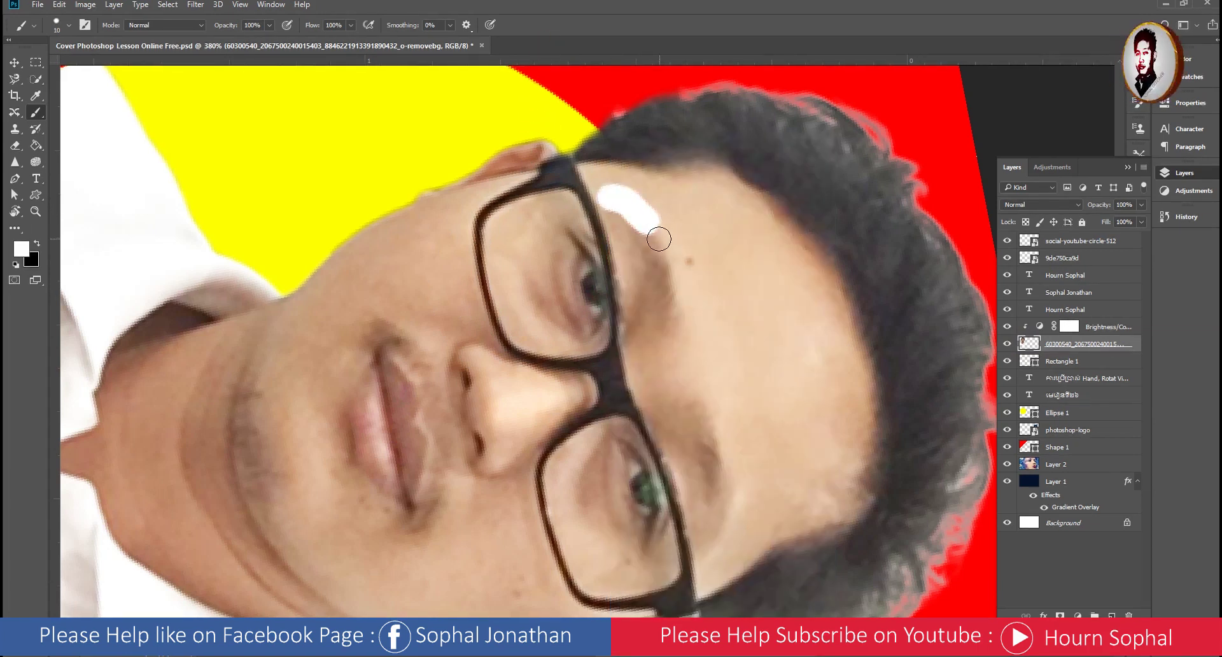
pyautogui.hotkey('ctrl', 'z')
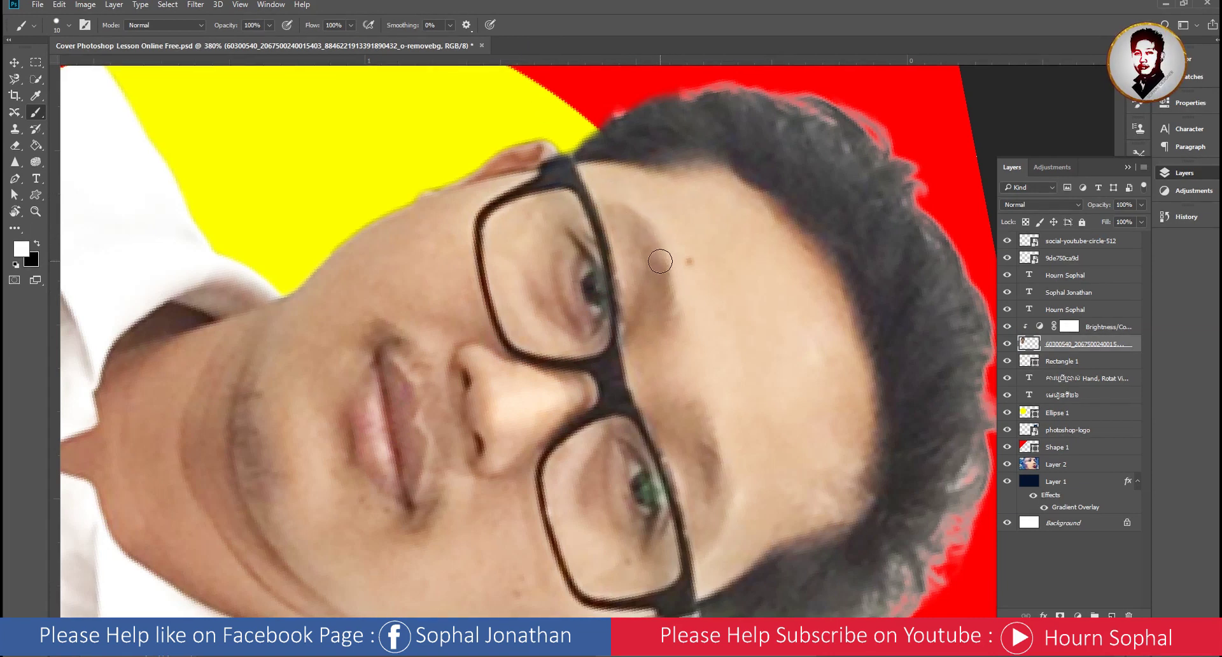
pyautogui.moveTo(666, 329); pyautogui.dragTo(614, 210)
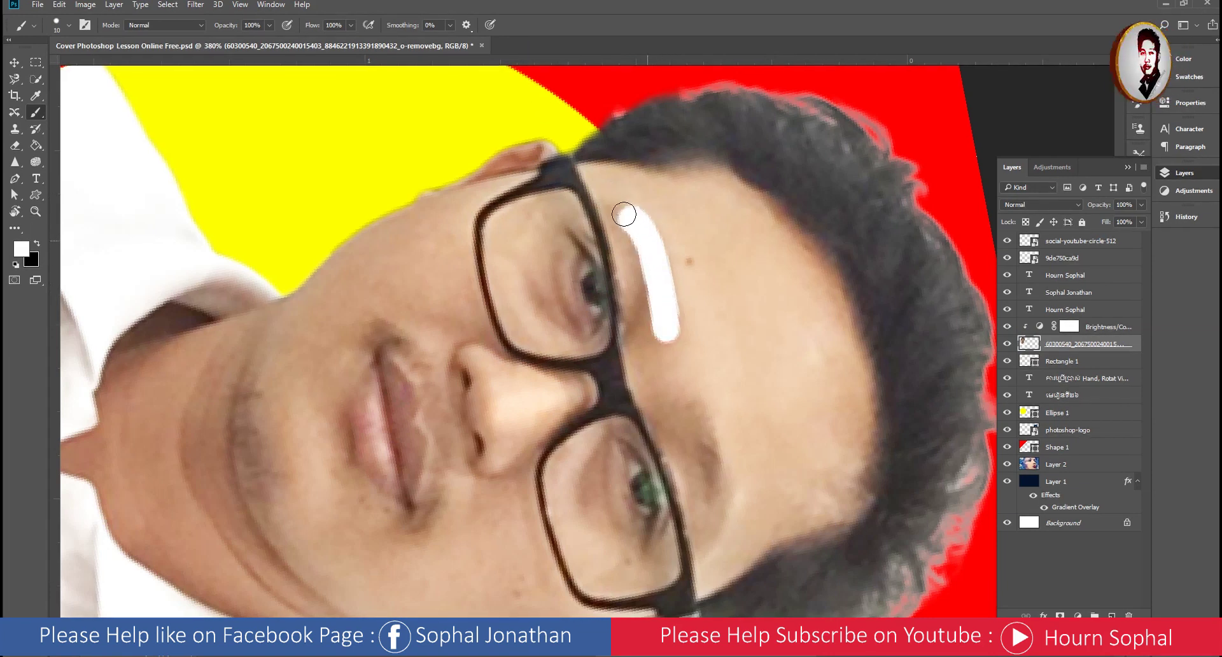
pyautogui.hotkey('ctrl', 'z')
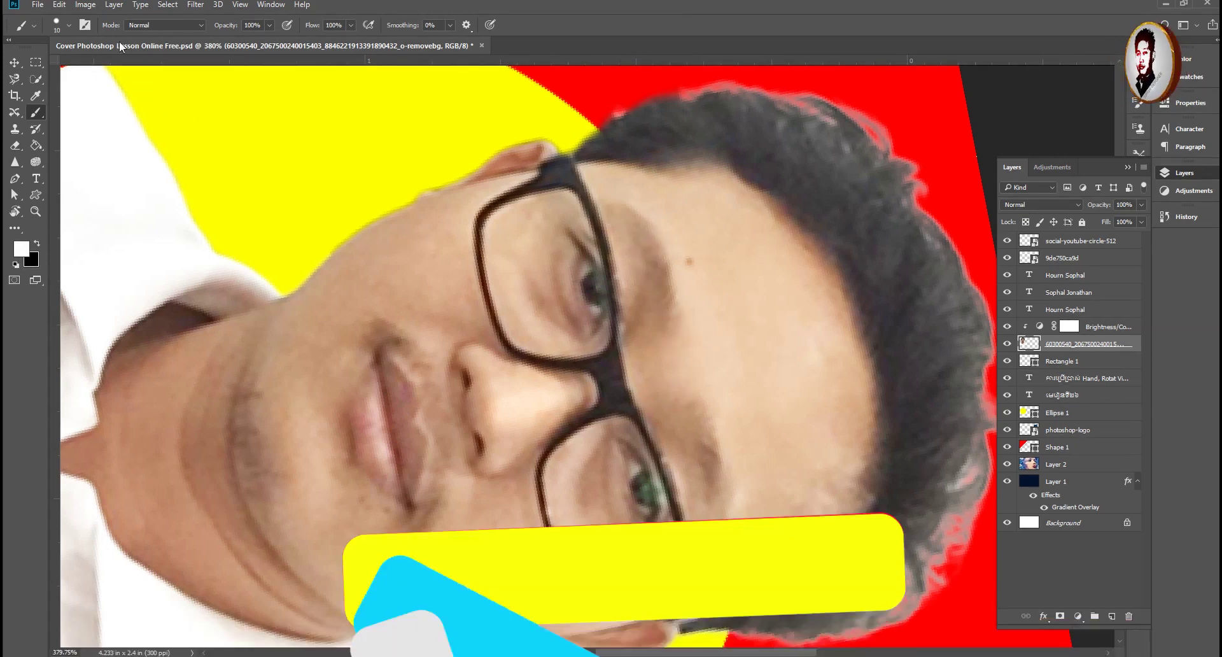
# Rotate the canvas view to 90° with the Rotate View tool.
pyautogui.click(14, 213)
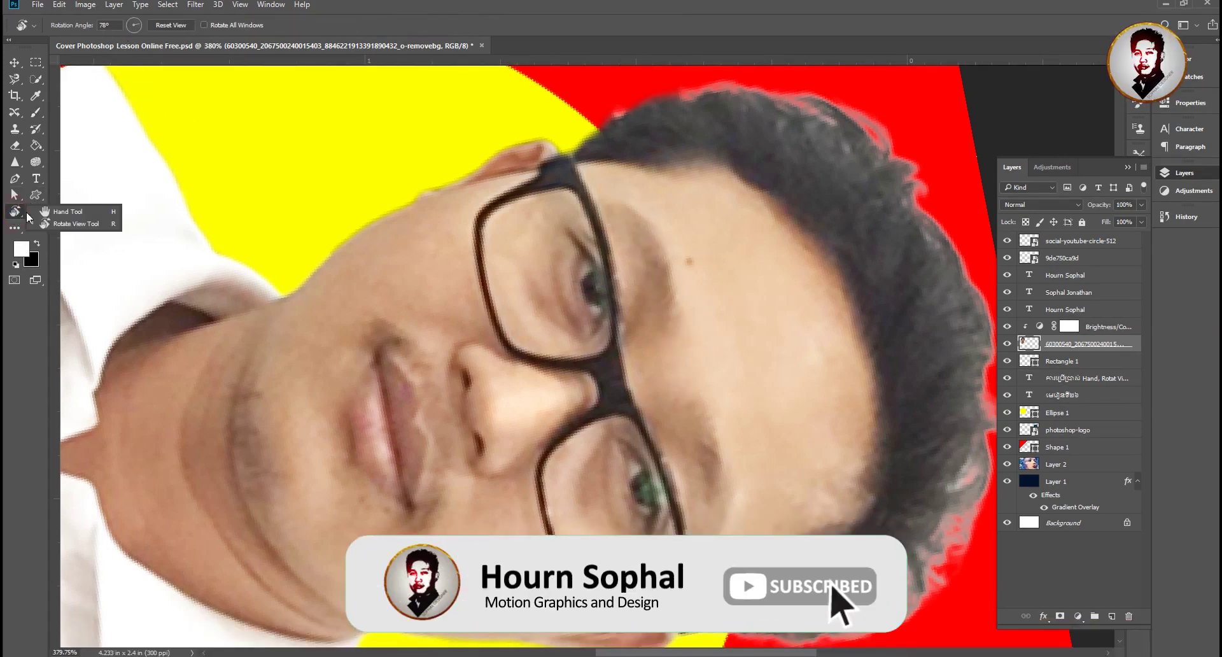
pyautogui.click(68, 227)
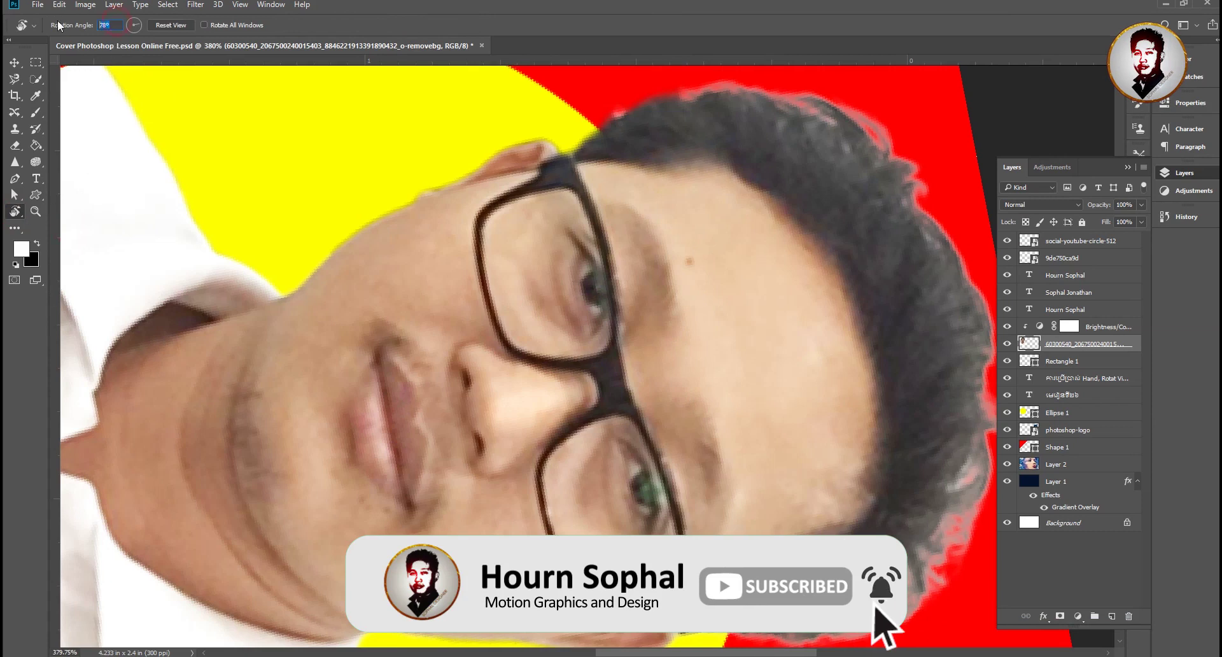
pyautogui.write('90')
pyautogui.press('Return')
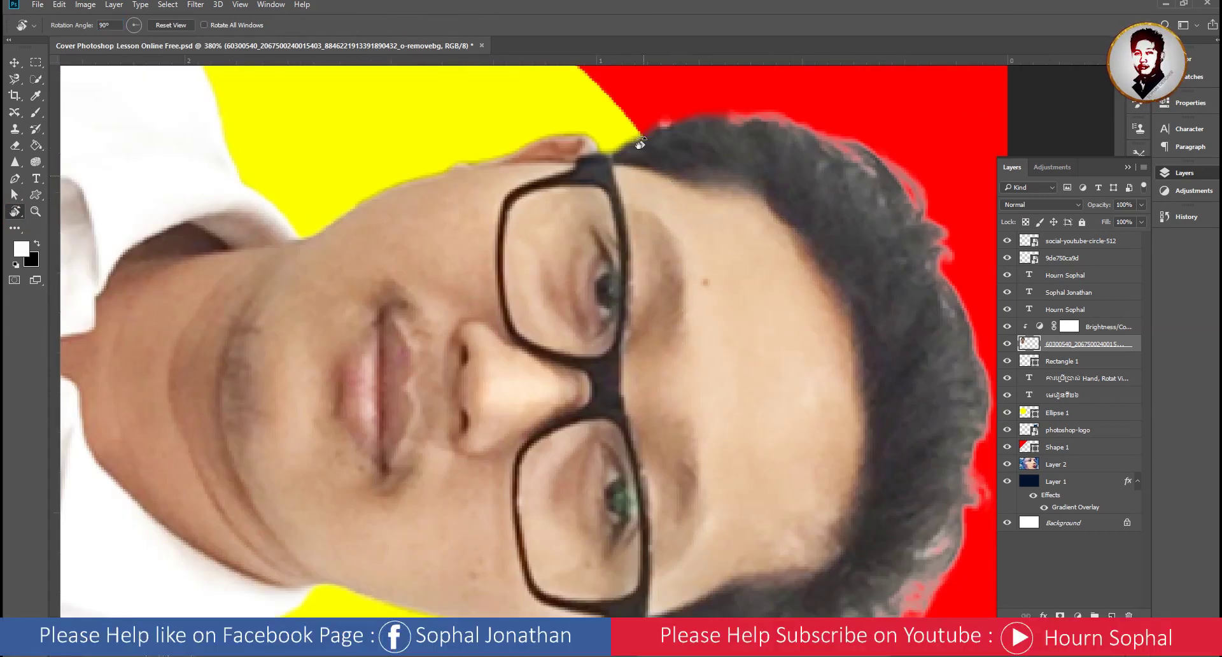
# Zoom and pan close on the portrait face and name captions, then reset the rotation to upright.
pyautogui.scroll(-2, 640, 144)
pyautogui.scroll(-1, 642, 191)
pyautogui.scroll(-1, 643, 242)
pyautogui.scroll(-2, 644, 274)
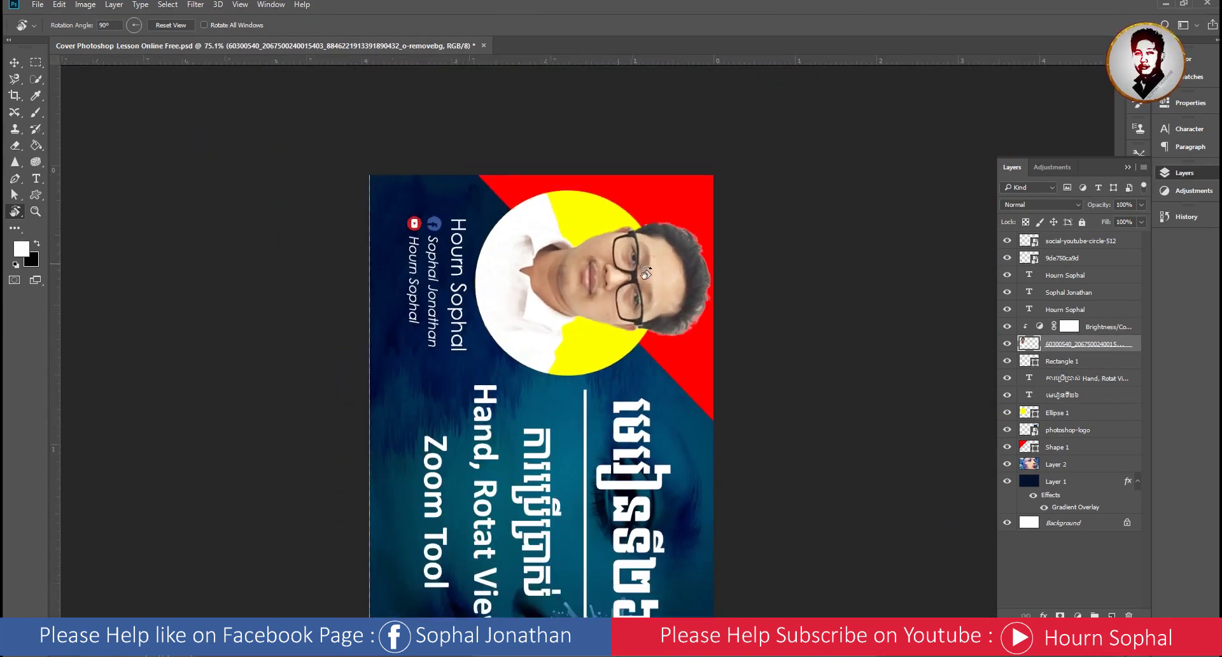
pyautogui.scroll(2, 645, 274)
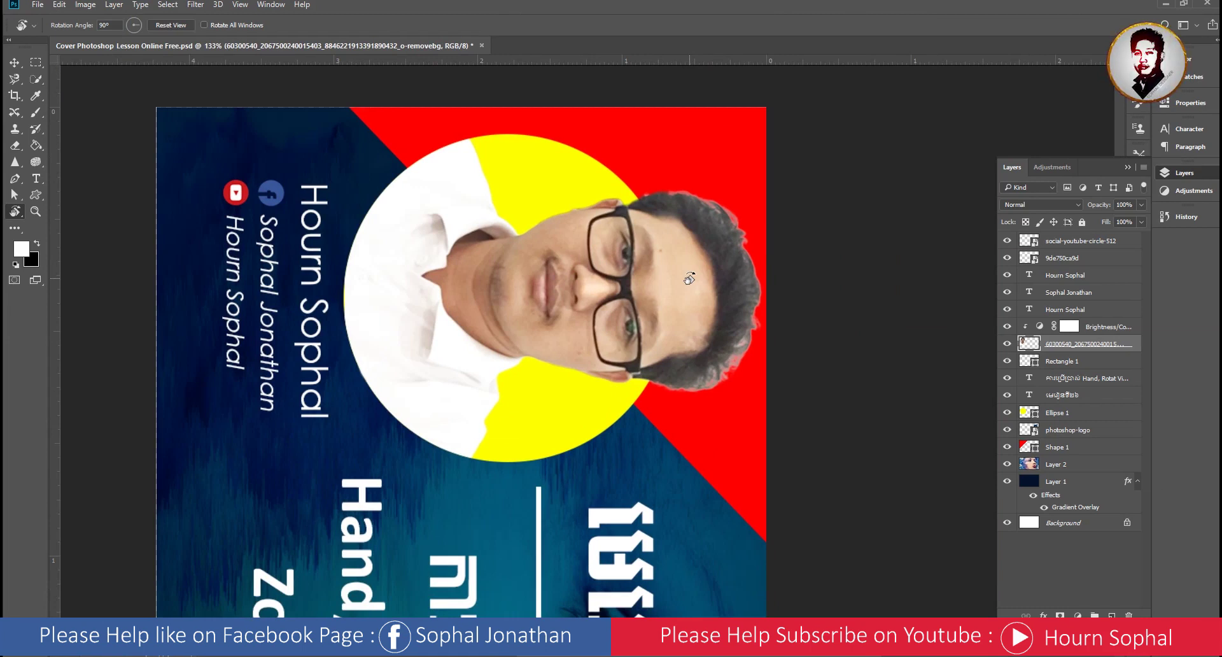
pyautogui.scroll(2, 656, 261)
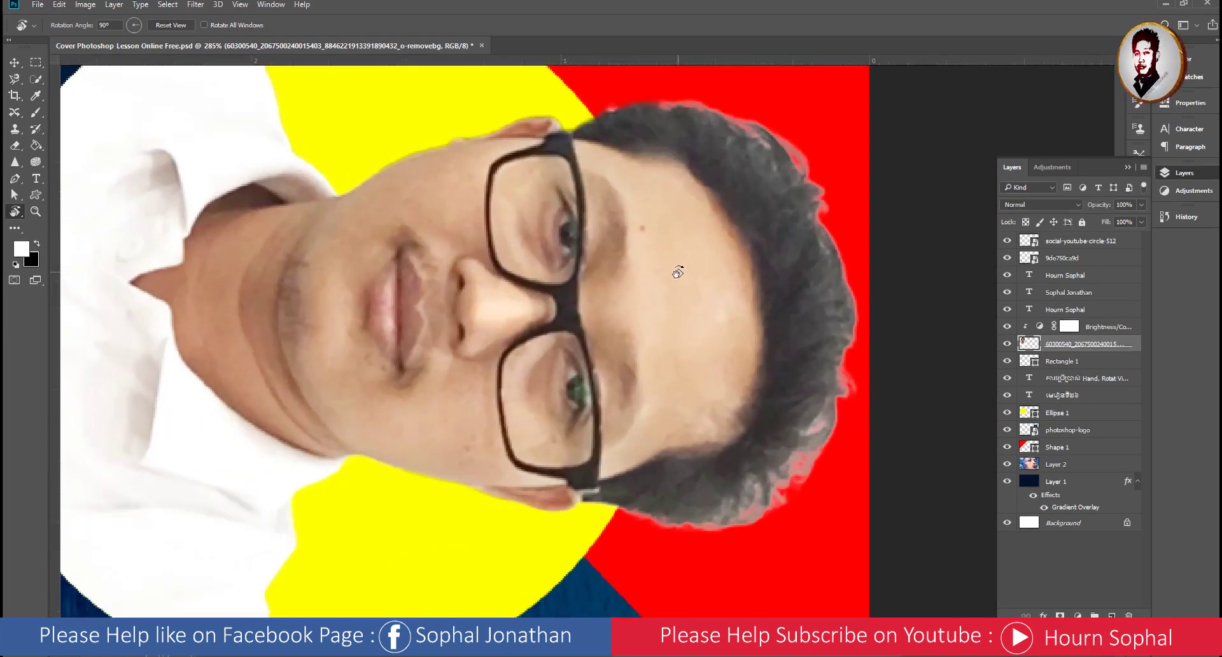
pyautogui.scroll(1, 655, 258)
pyautogui.scroll(-1, 613, 240)
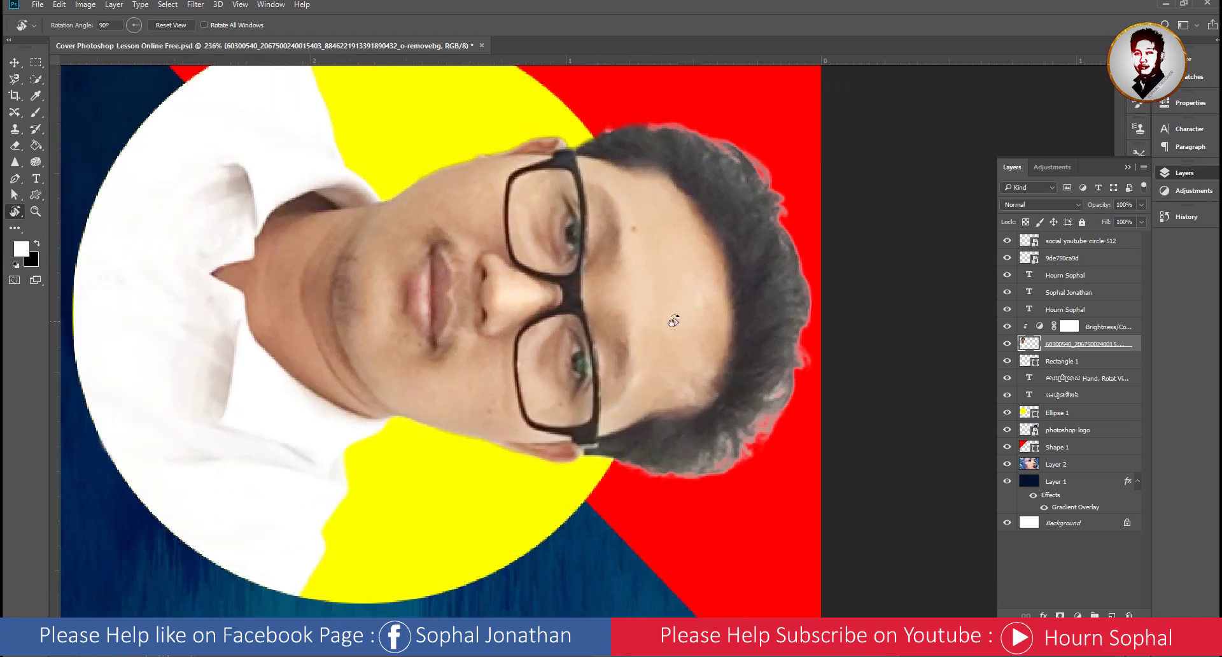
pyautogui.moveTo(575, 306); pyautogui.dragTo(642, 349)
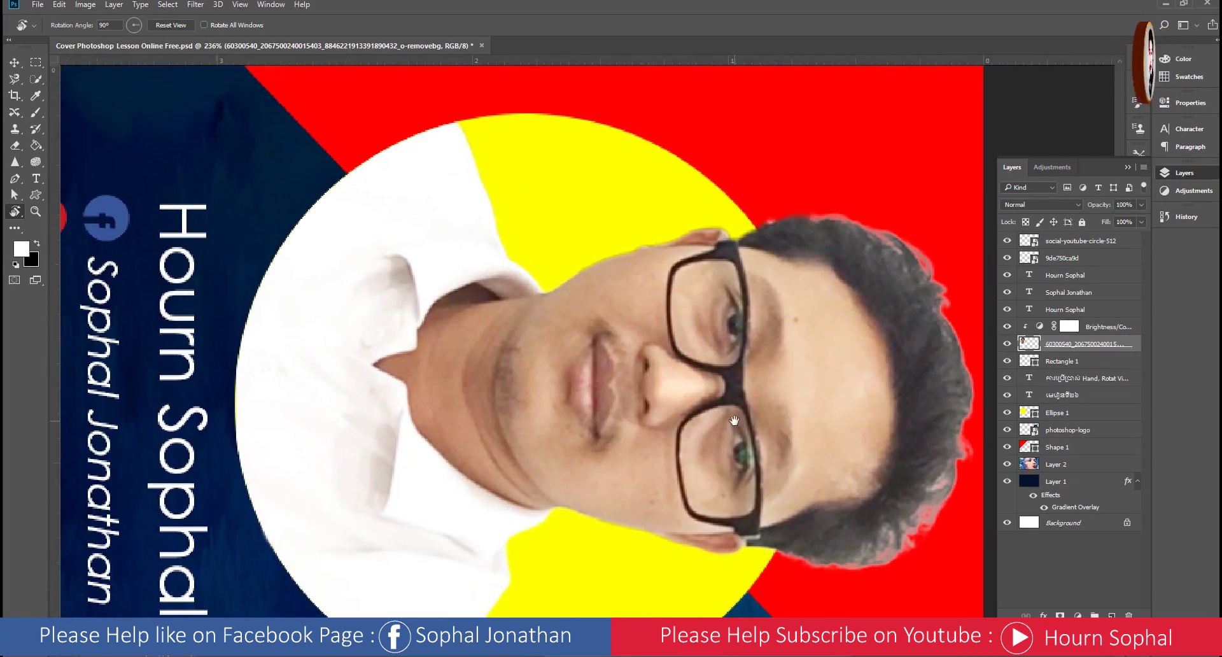
pyautogui.scroll(-3, 641, 350)
pyautogui.scroll(3, 172, 80)
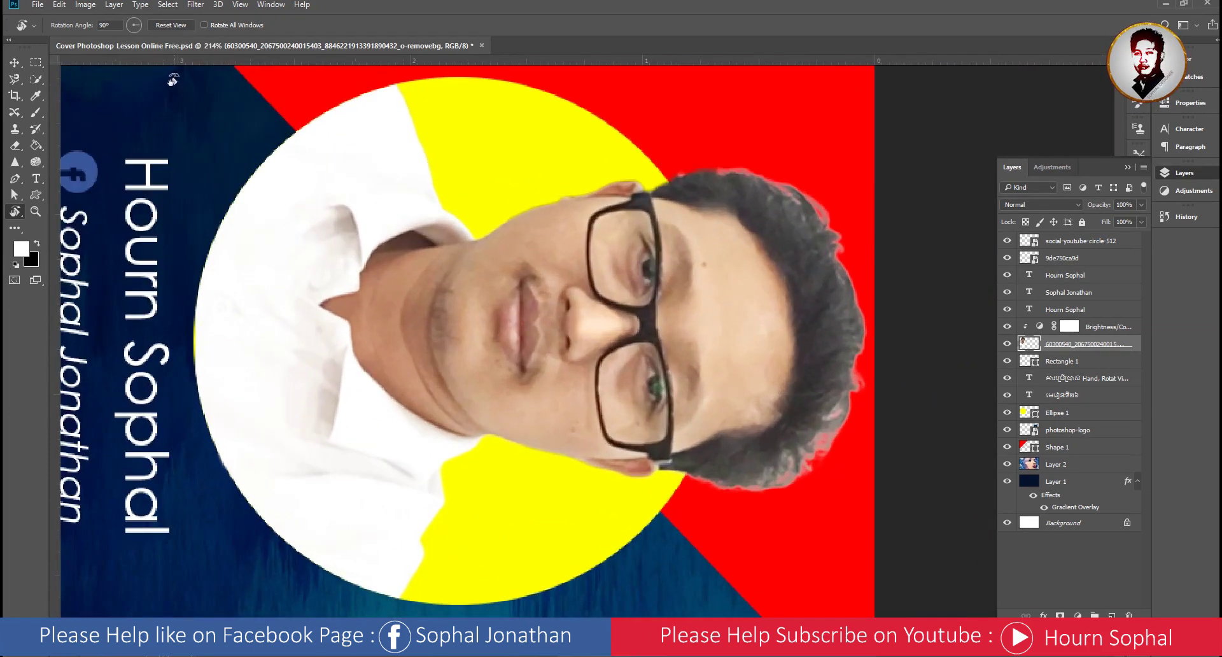
pyautogui.click(170, 28)
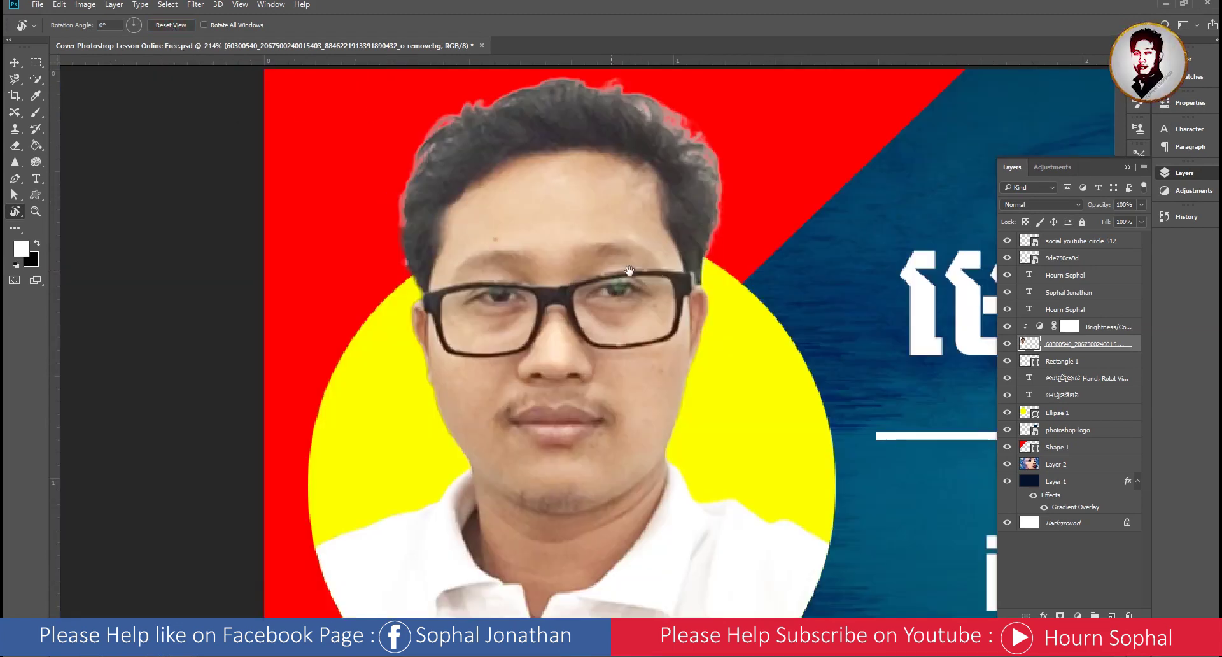
# Zoom out so the whole cover fits in the window.
pyautogui.scroll(-3, 389, 200)
pyautogui.scroll(3, 613, 315)
pyautogui.scroll(-2, 614, 314)
pyautogui.scroll(-2, 592, 296)
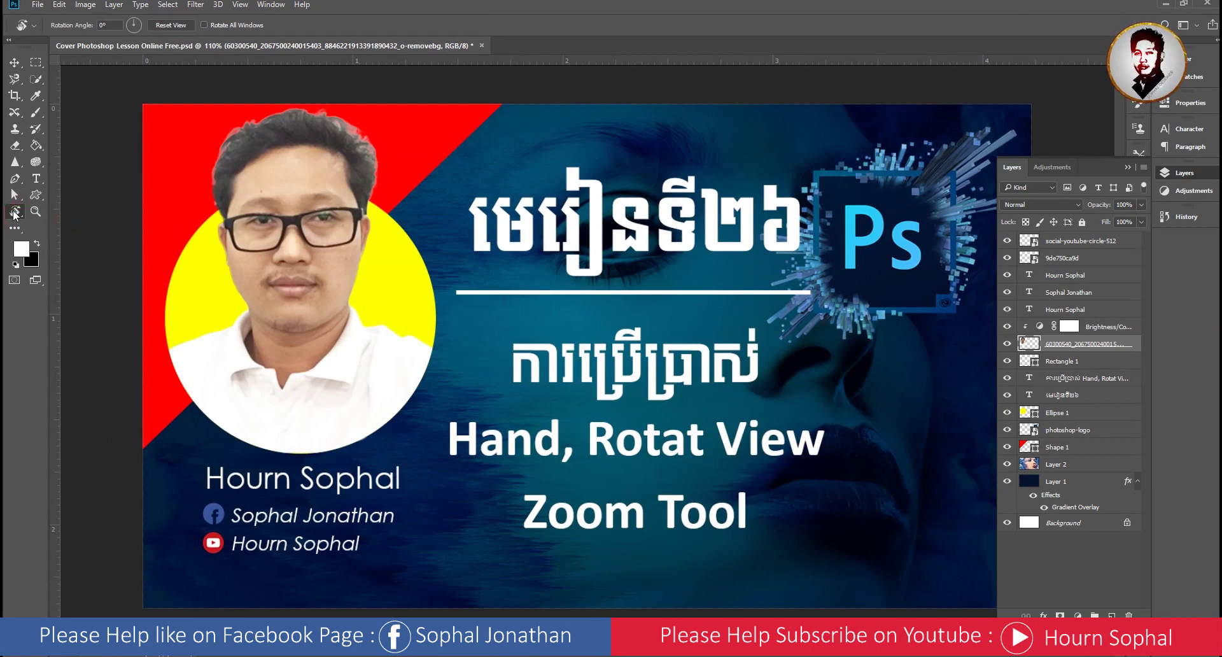
# Tilt the canvas view to about -79°, reset it to 0°, and return to the Move tool.
pyautogui.rightClick(14, 213)
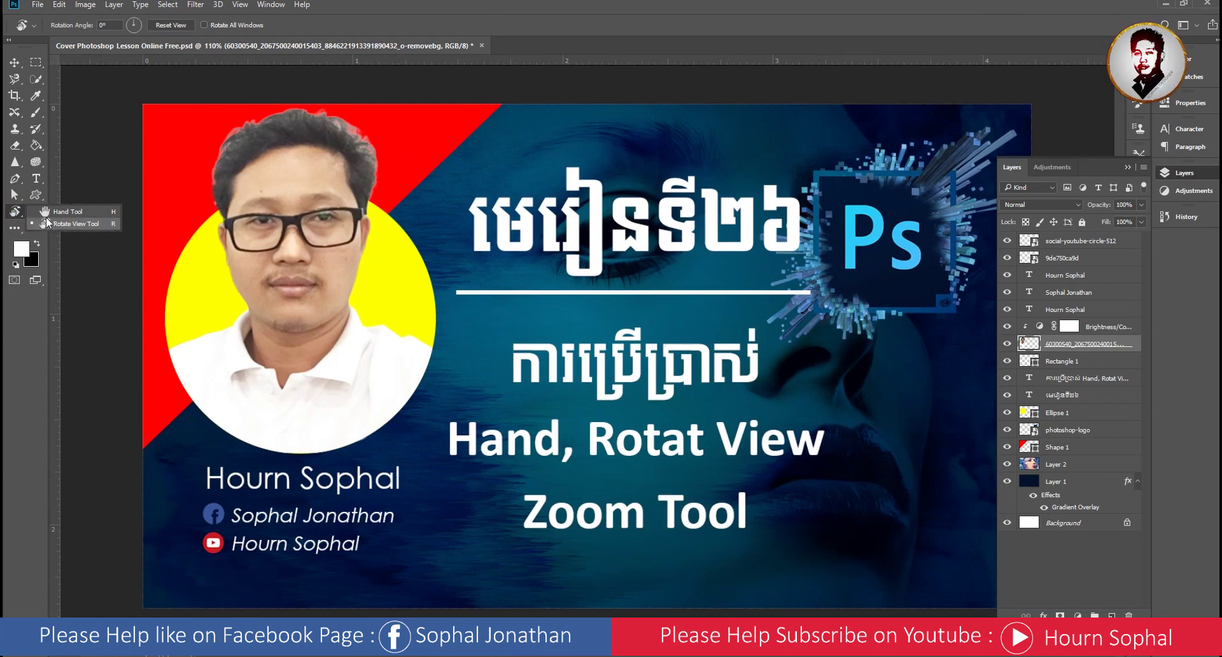
pyautogui.click(139, 28)
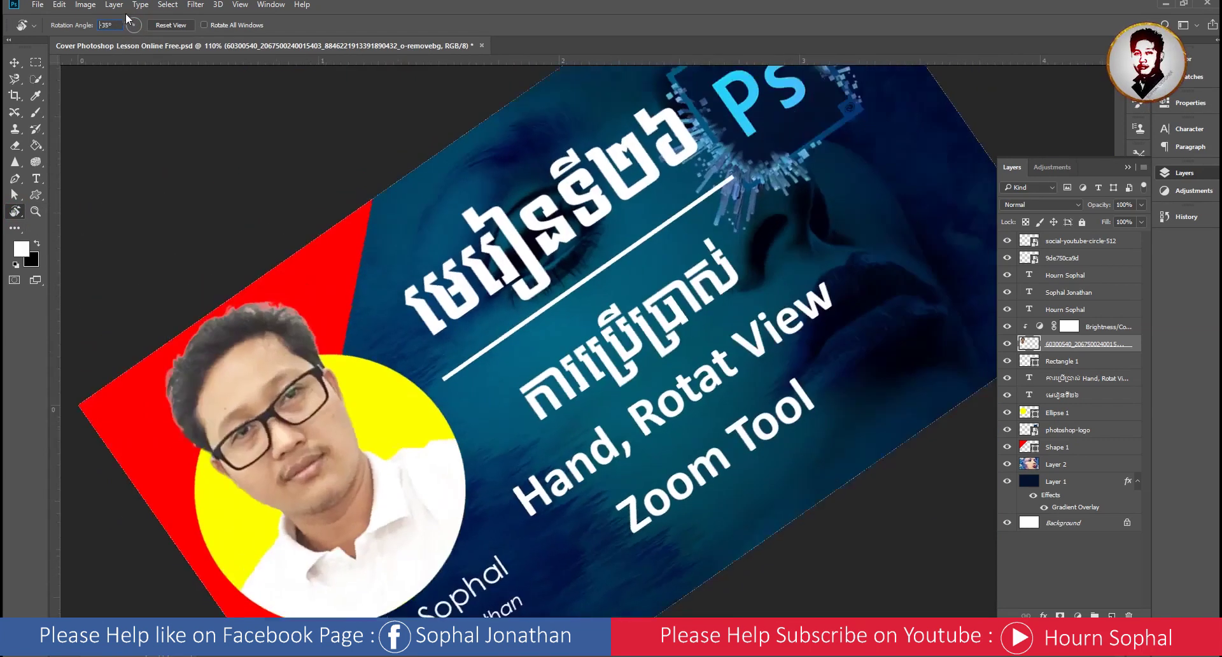
pyautogui.moveTo(394, 70); pyautogui.dragTo(249, 224)
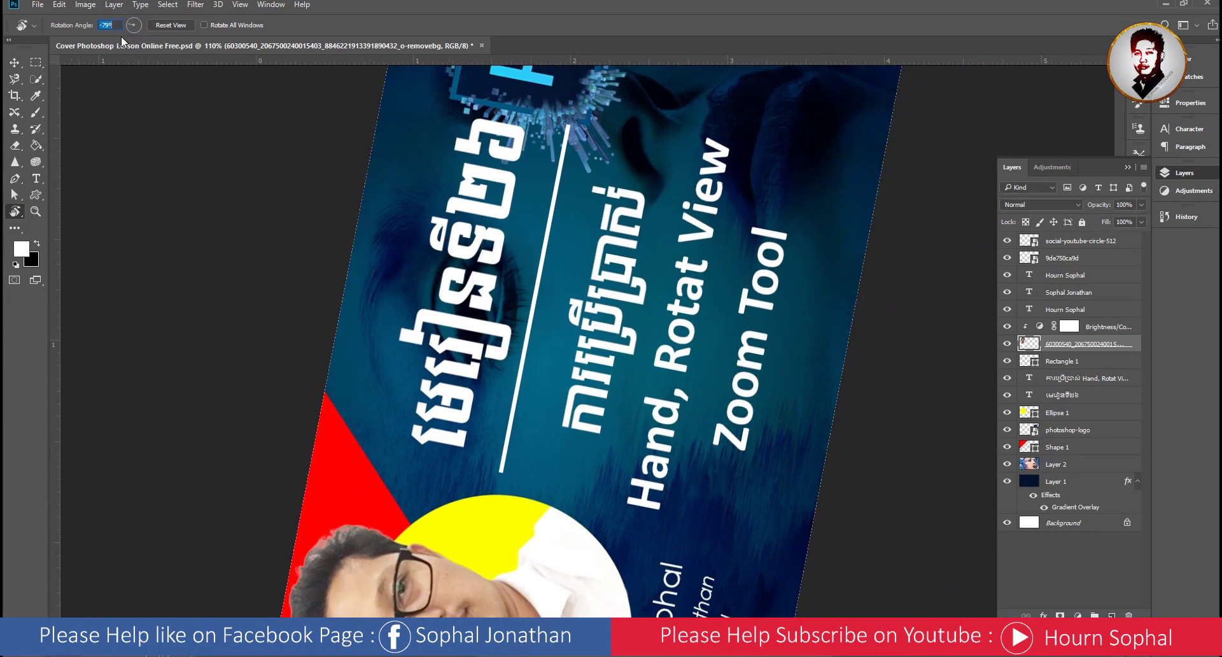
pyautogui.click(170, 26)
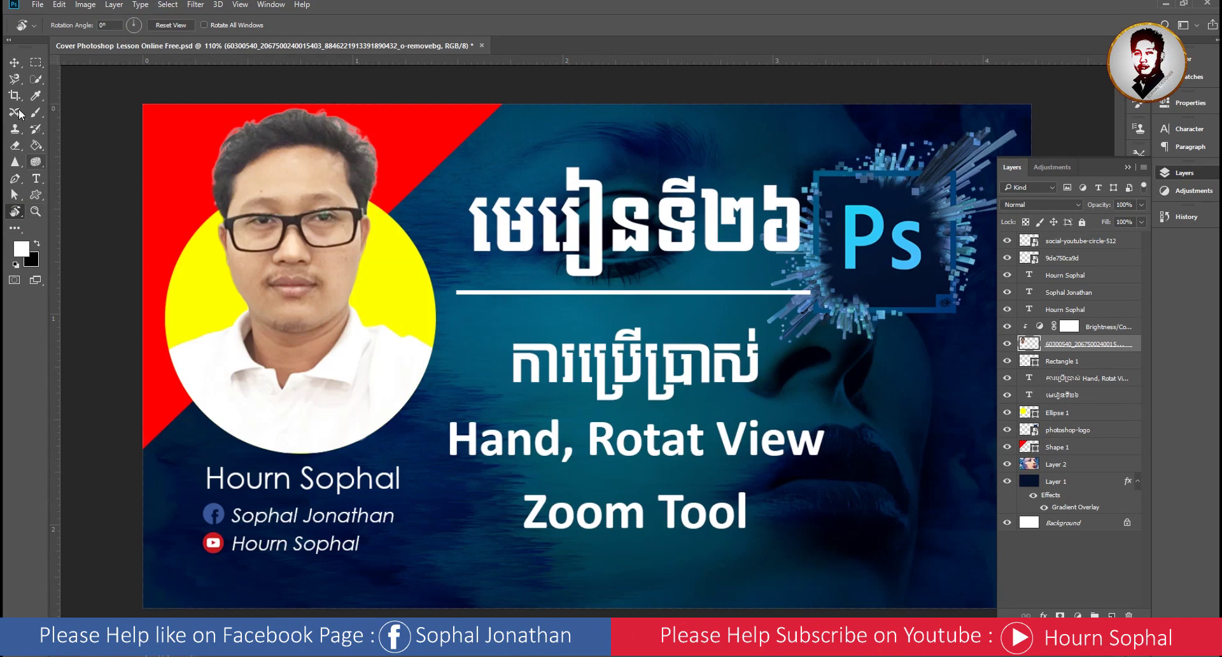
pyautogui.click(11, 64)
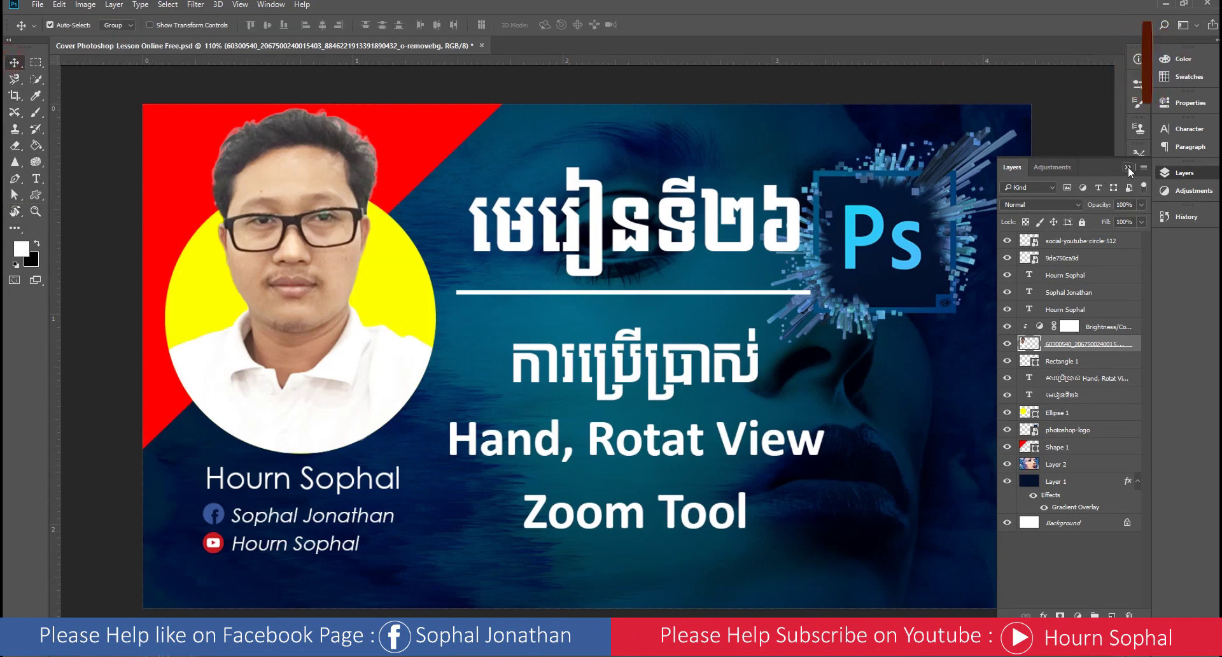
# With the Zoom tool's right-click menu, view the cover at Fit on Screen, 100%, then 200%.
pyautogui.click(35, 213)
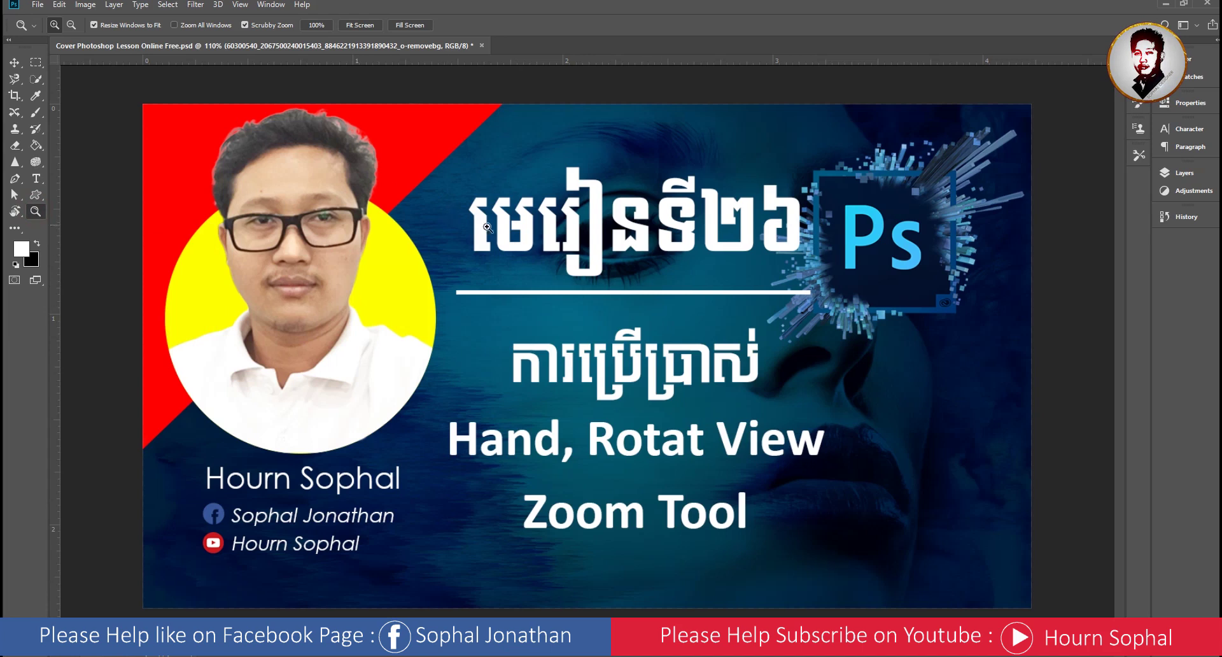
pyautogui.rightClick(547, 231)
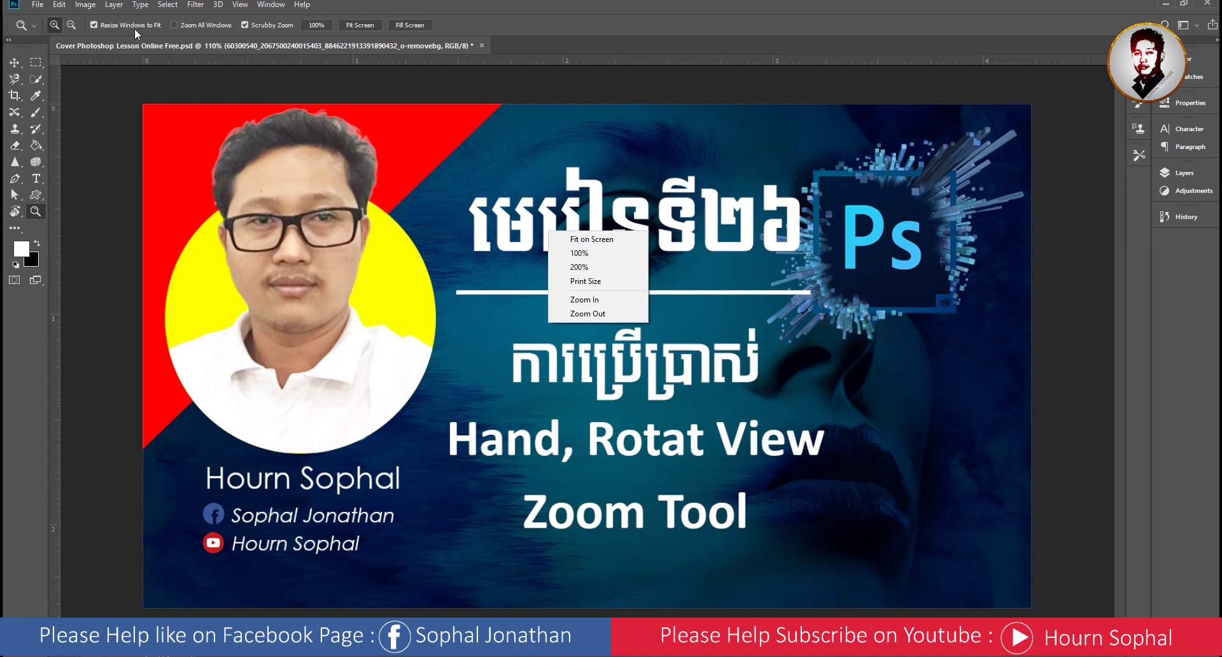
pyautogui.click(592, 240)
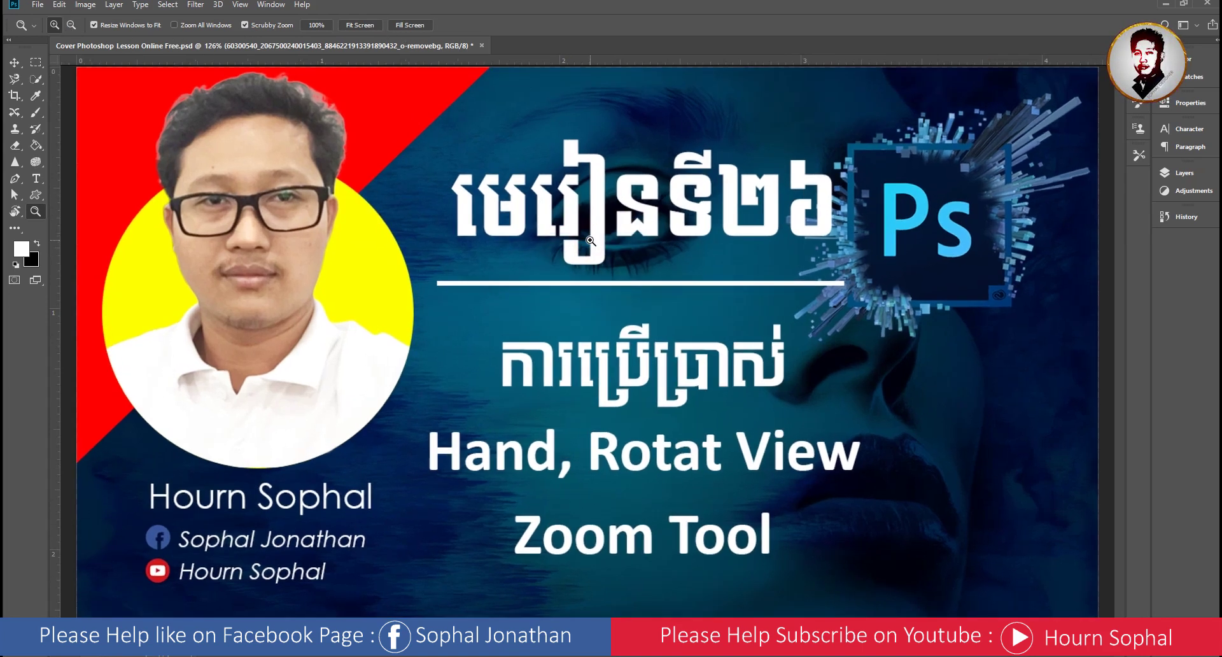
pyautogui.rightClick(591, 240)
pyautogui.click(620, 262)
pyautogui.rightClick(604, 233)
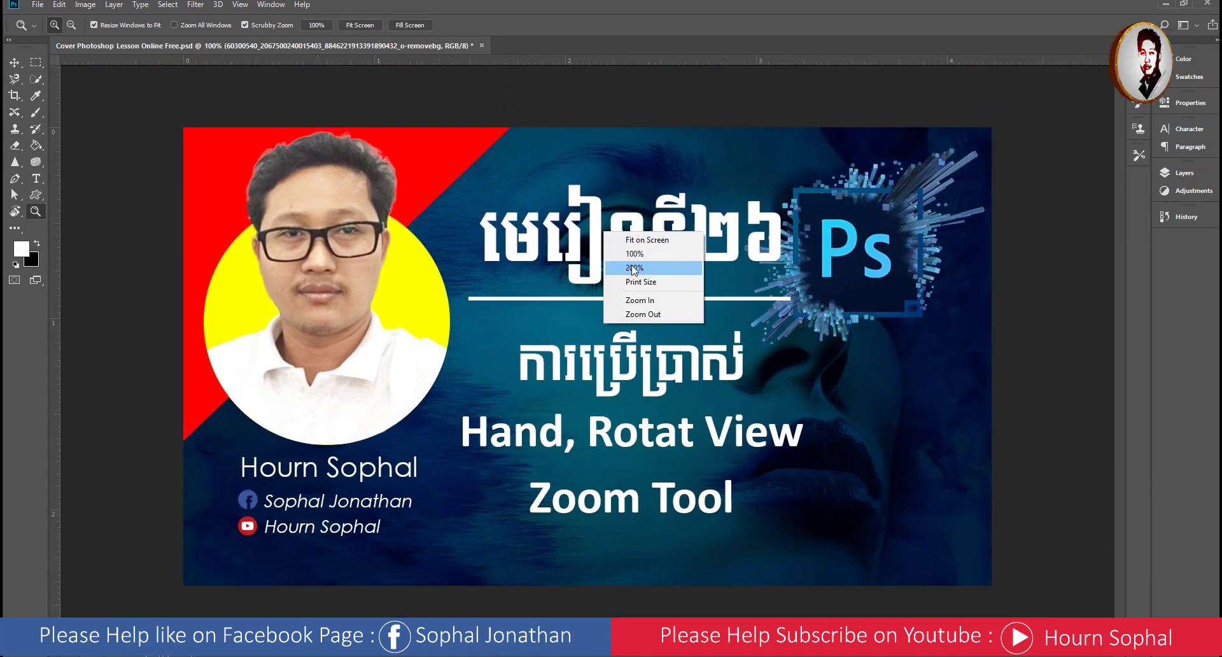
pyautogui.click(634, 268)
# Cycle through Print Size and Zoom In twice, finishing at 100%.
pyautogui.rightClick(627, 257)
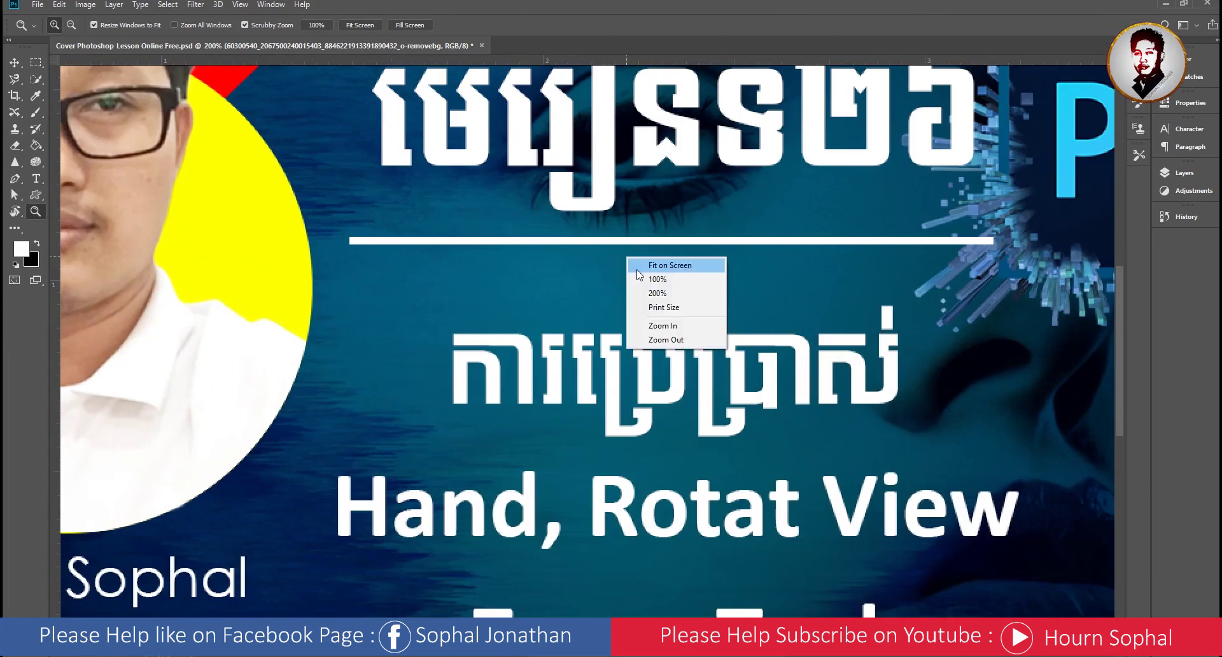
pyautogui.click(656, 307)
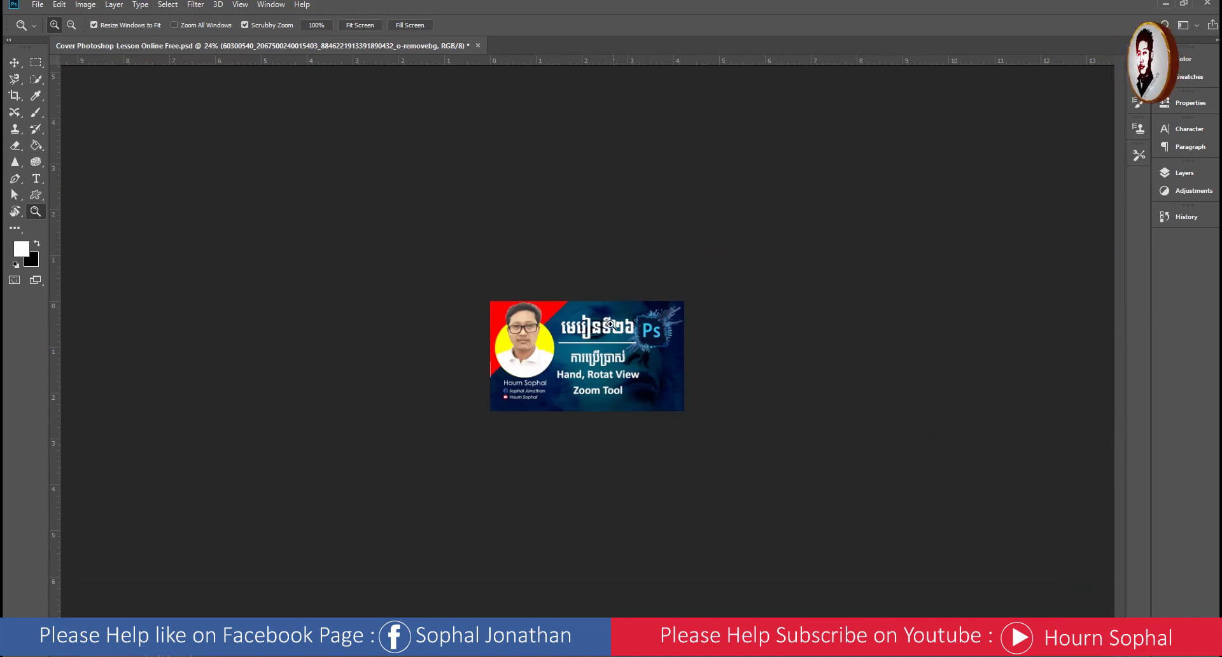
pyautogui.rightClick(603, 351)
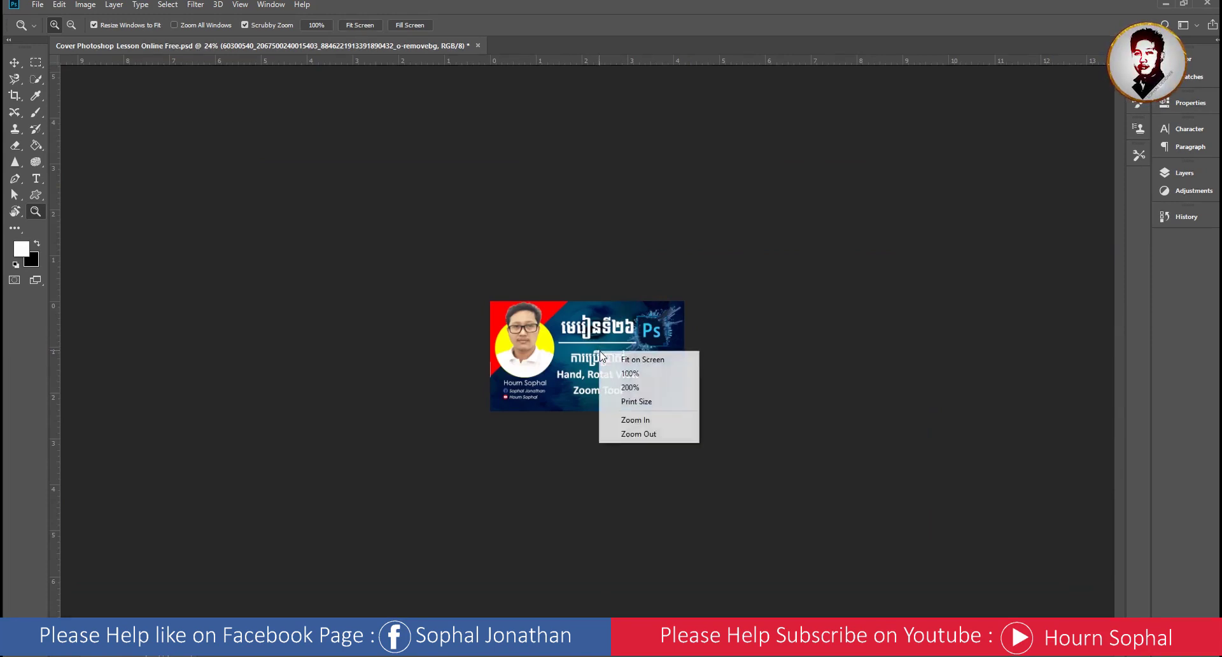
pyautogui.click(646, 420)
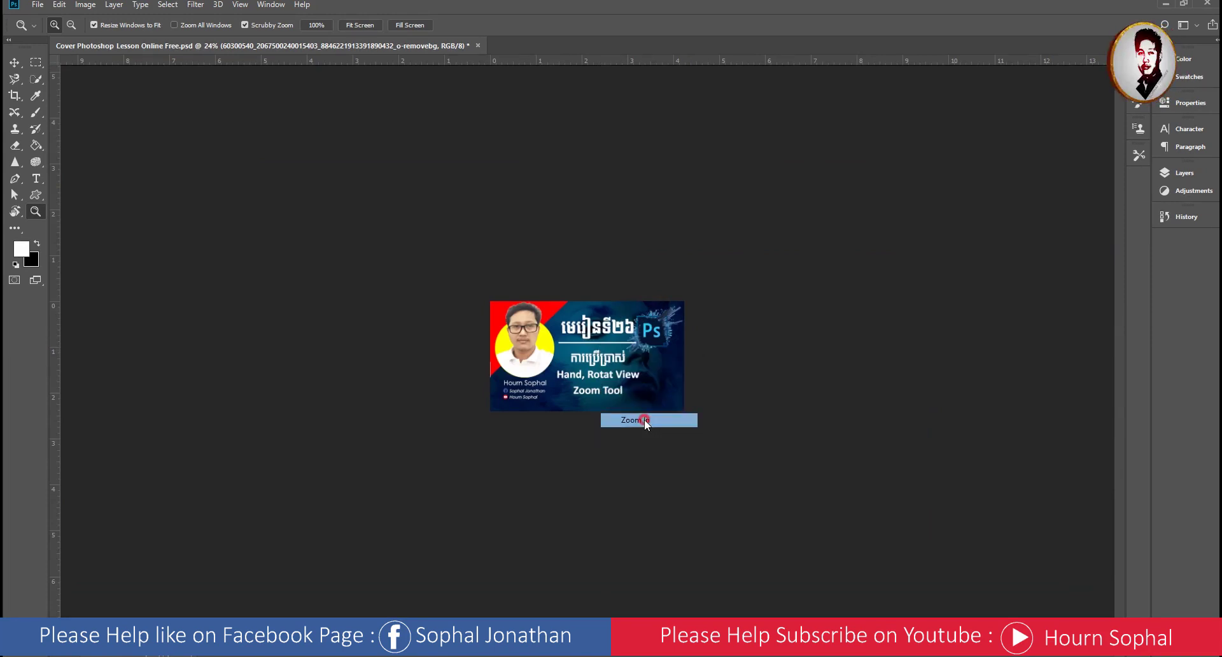
pyautogui.rightClick(598, 356)
pyautogui.click(640, 403)
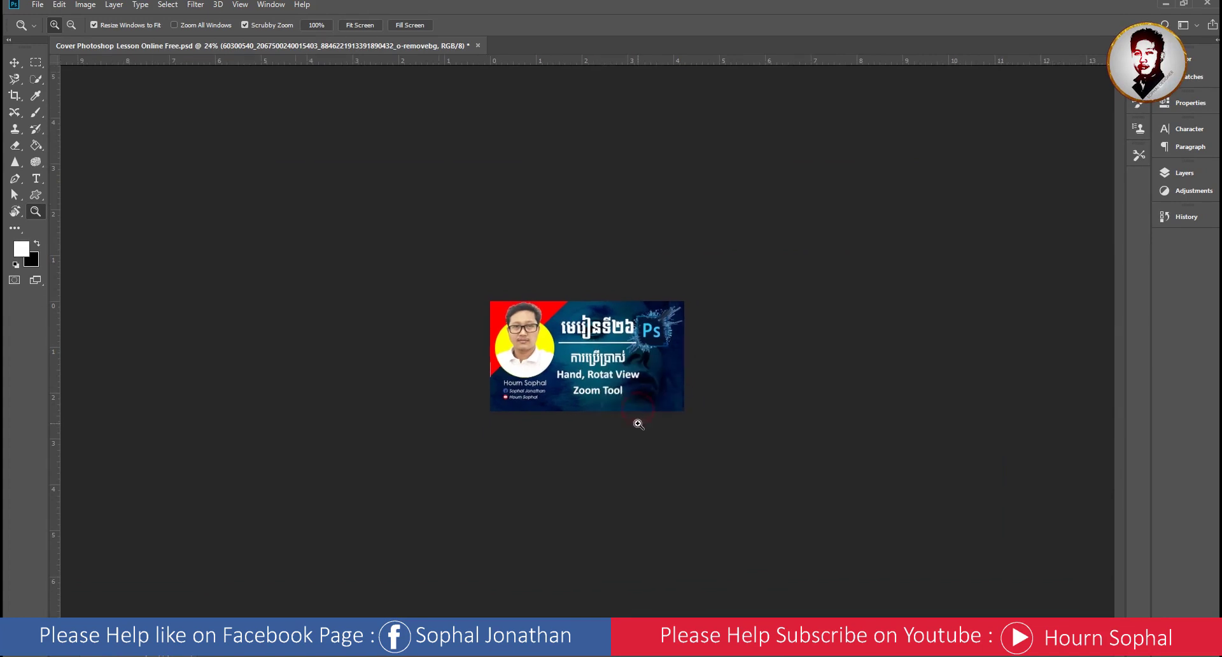
pyautogui.rightClick(611, 370)
pyautogui.click(648, 441)
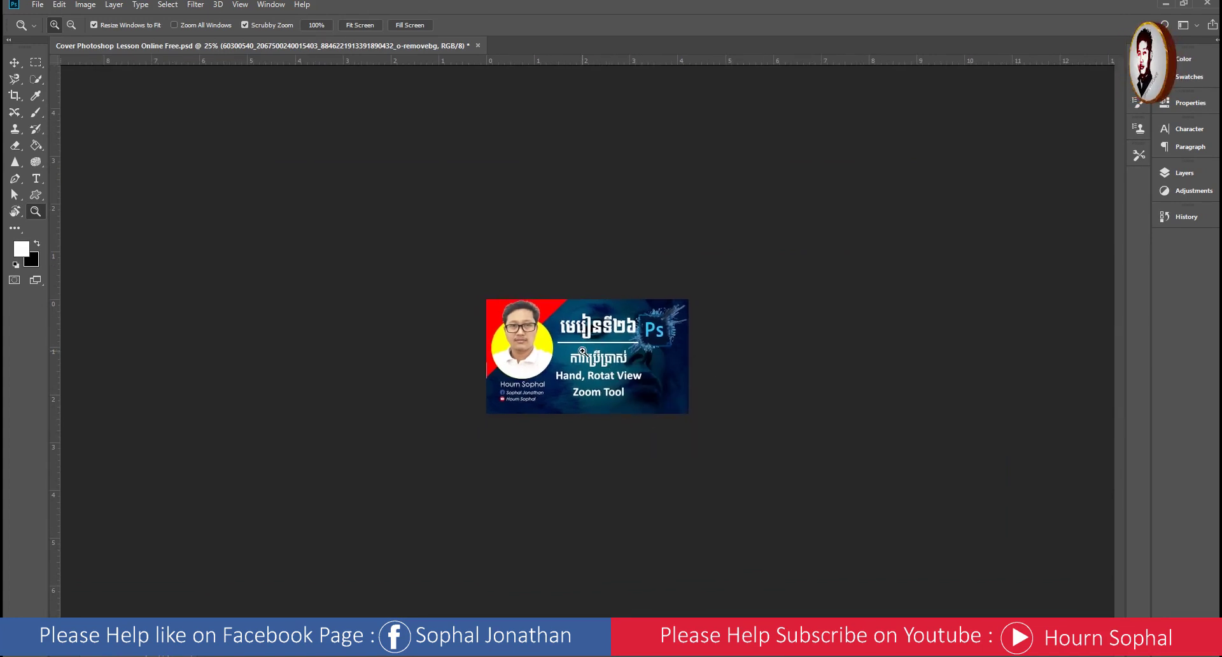
pyautogui.rightClick(576, 345)
pyautogui.click(621, 374)
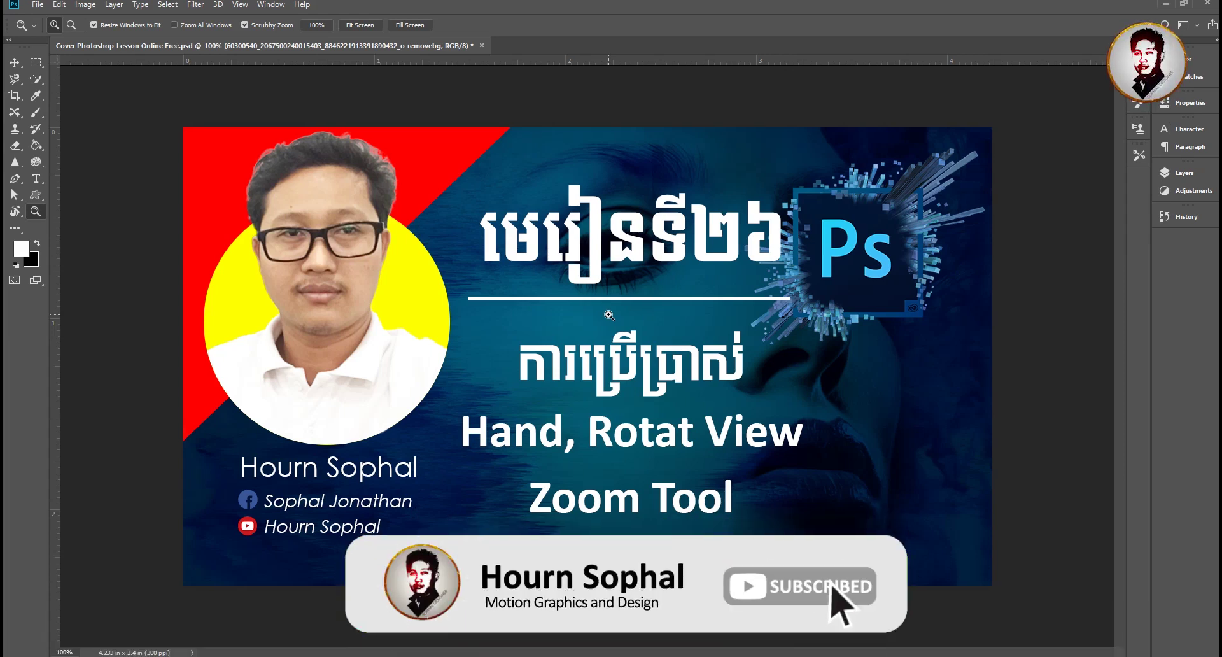
pyautogui.rightClick(444, 301)
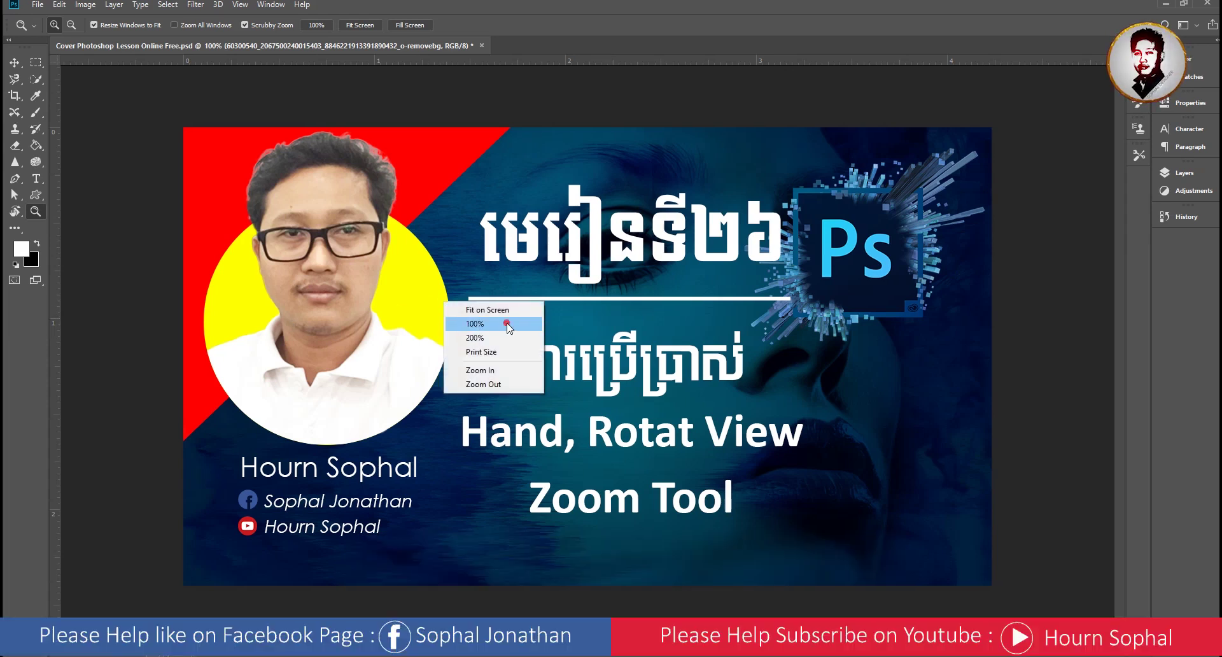
pyautogui.click(509, 329)
pyautogui.rightClick(558, 297)
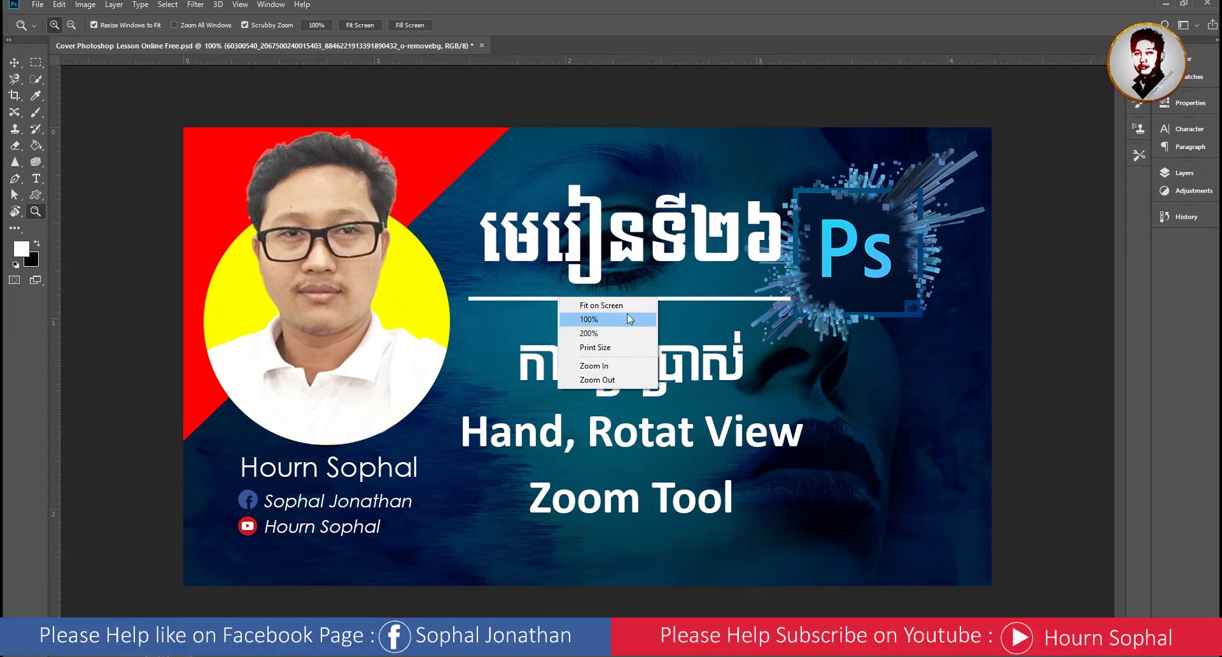
pyautogui.click(484, 277)
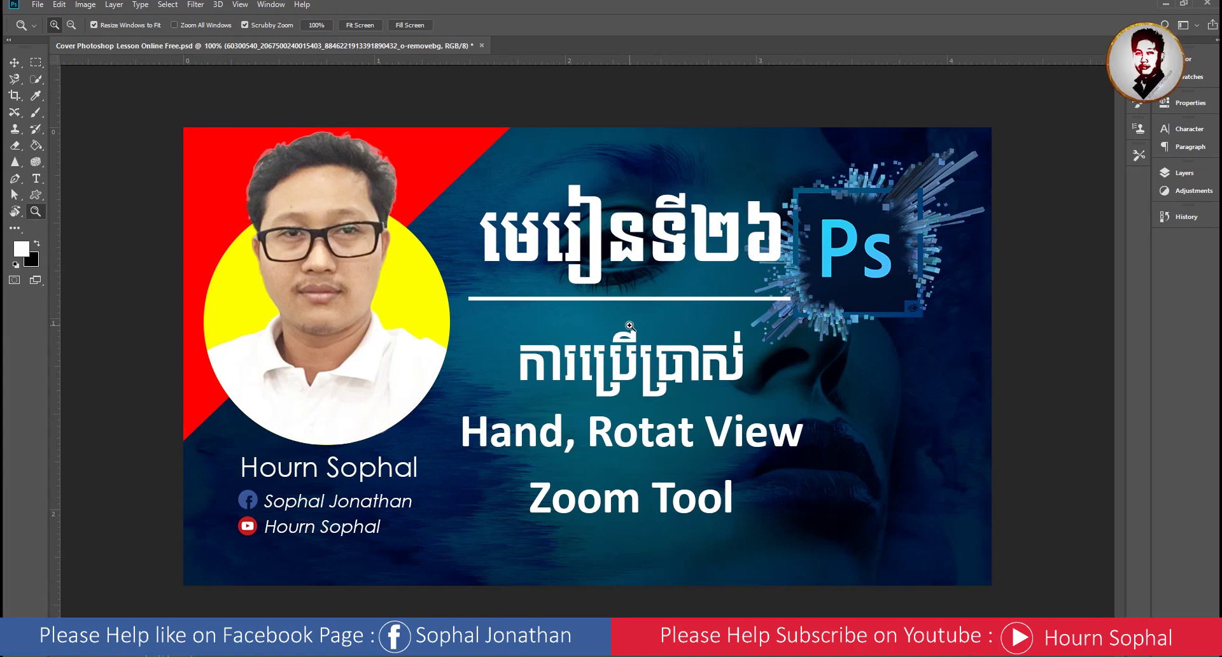
# Zoom out to 66.7%, then repeatedly zoom in and out on the lesson title.
pyautogui.keyDown('alt'); pyautogui.click(632, 329); pyautogui.keyUp('alt')
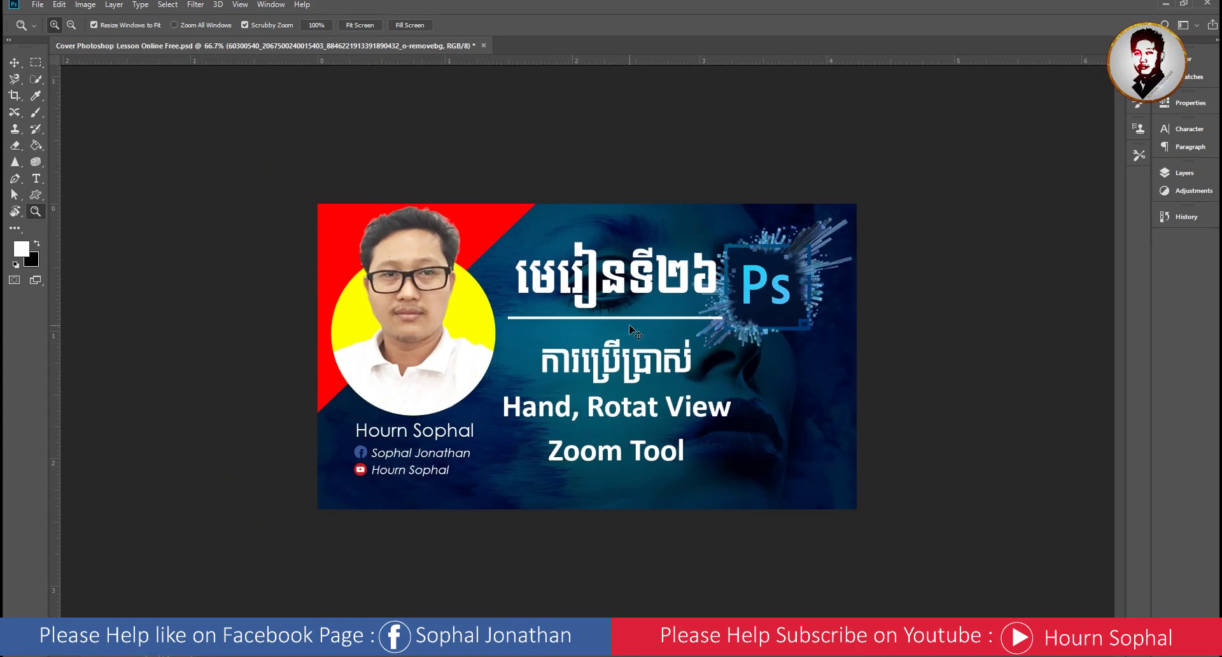
pyautogui.click(630, 326)
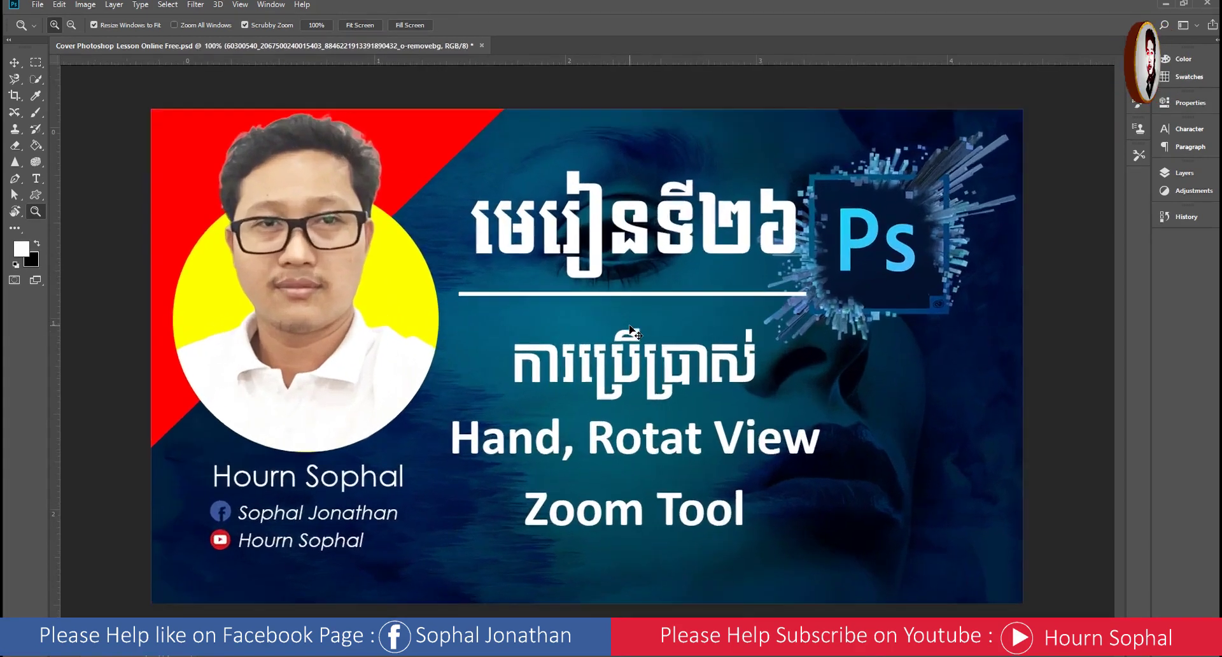
pyautogui.click(630, 326)
pyautogui.click(630, 327)
pyautogui.keyDown('alt'); pyautogui.click(632, 330); pyautogui.keyUp('alt')
pyautogui.keyDown('alt'); pyautogui.click(631, 330); pyautogui.keyUp('alt')
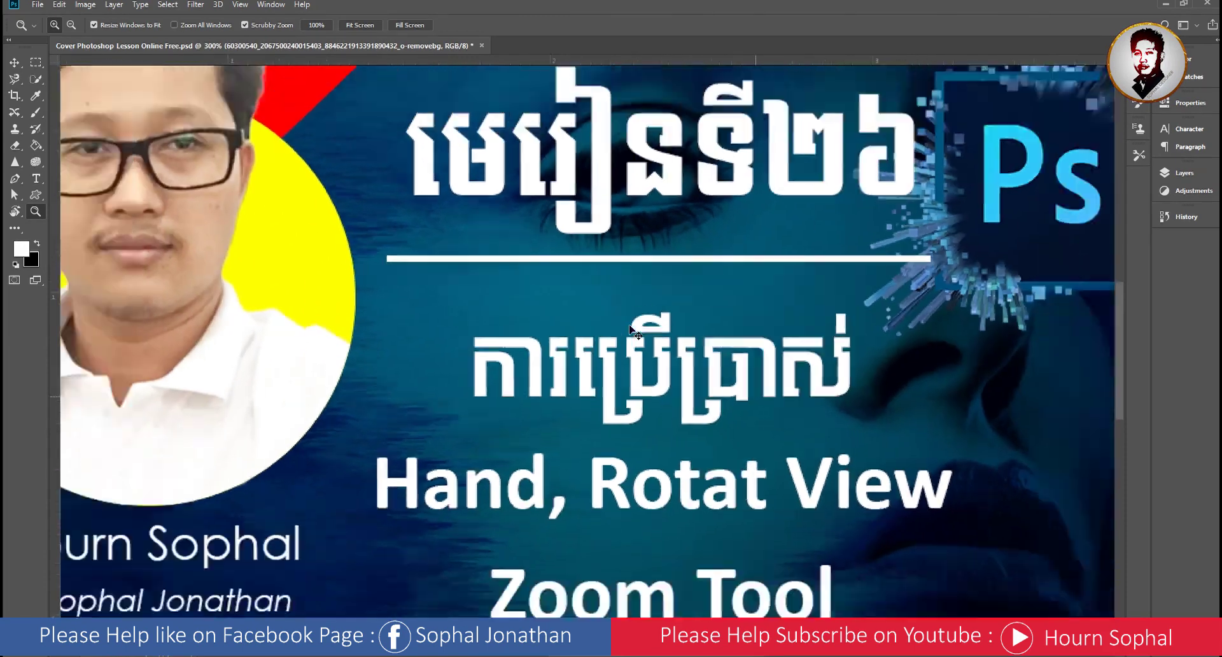
pyautogui.keyDown('alt'); pyautogui.click(632, 329); pyautogui.keyUp('alt')
pyautogui.keyDown('alt'); pyautogui.click(632, 330); pyautogui.keyUp('alt')
pyautogui.keyDown('alt'); pyautogui.click(632, 330); pyautogui.keyUp('alt')
pyautogui.keyDown('alt'); pyautogui.click(631, 329); pyautogui.keyUp('alt')
pyautogui.click(630, 327)
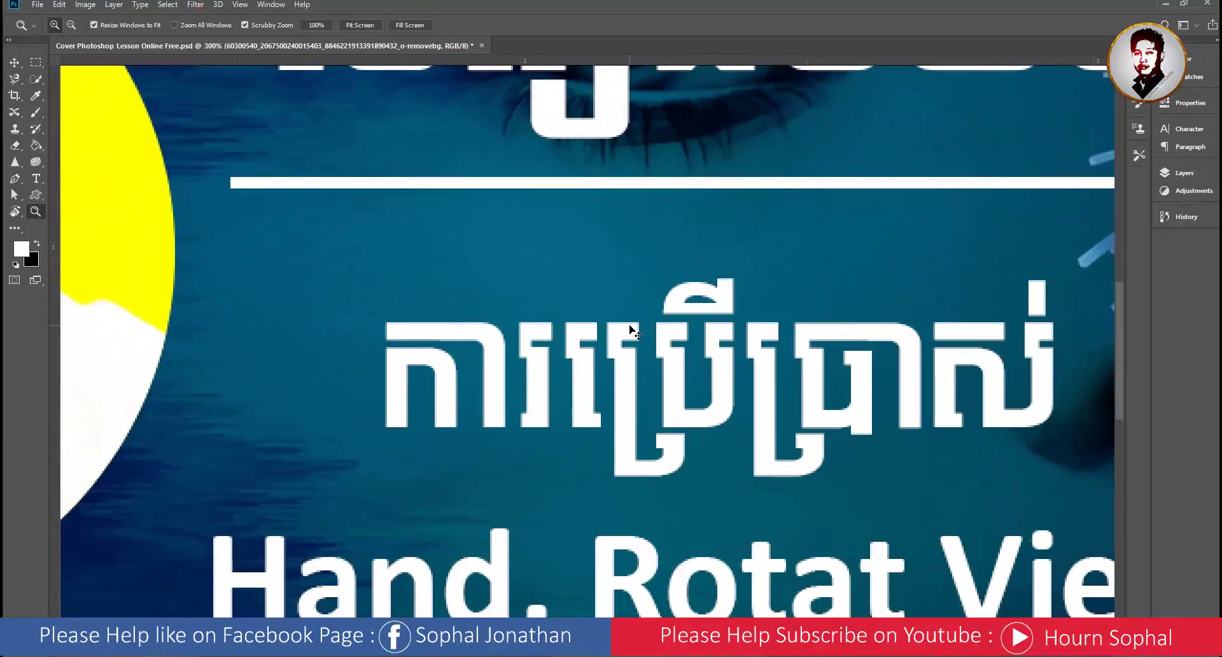
pyautogui.keyDown('alt'); pyautogui.click(630, 328); pyautogui.keyUp('alt')
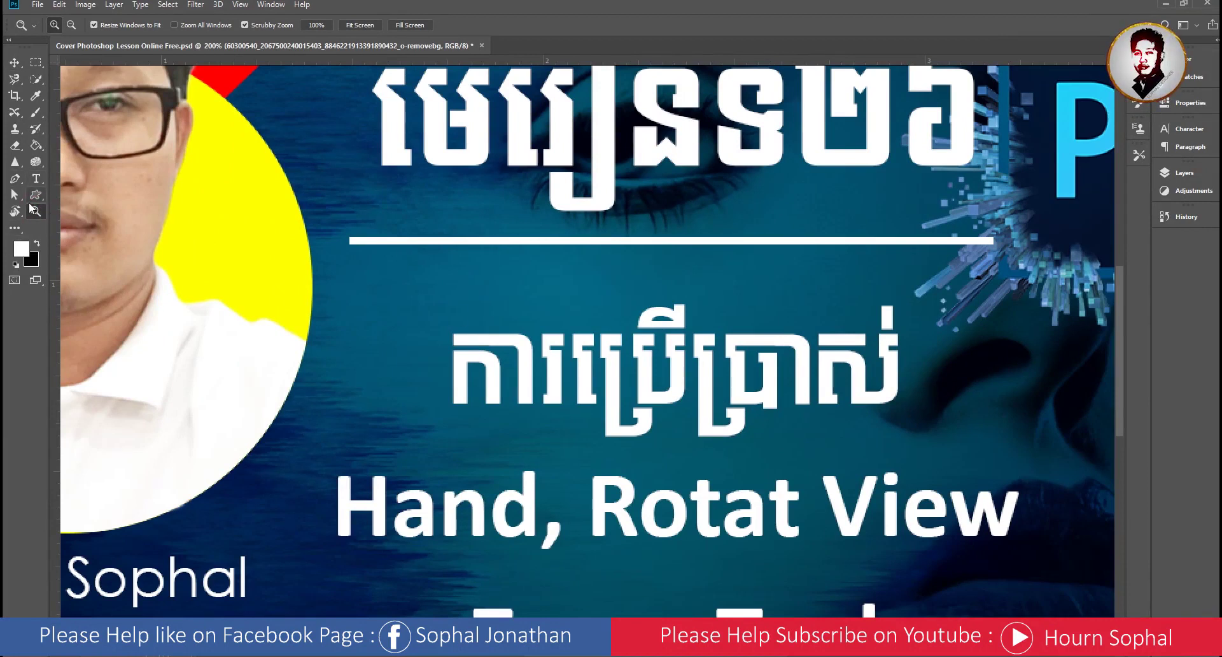
# Magnify the Khmer subtitle until its pixels show.
pyautogui.click(612, 323)
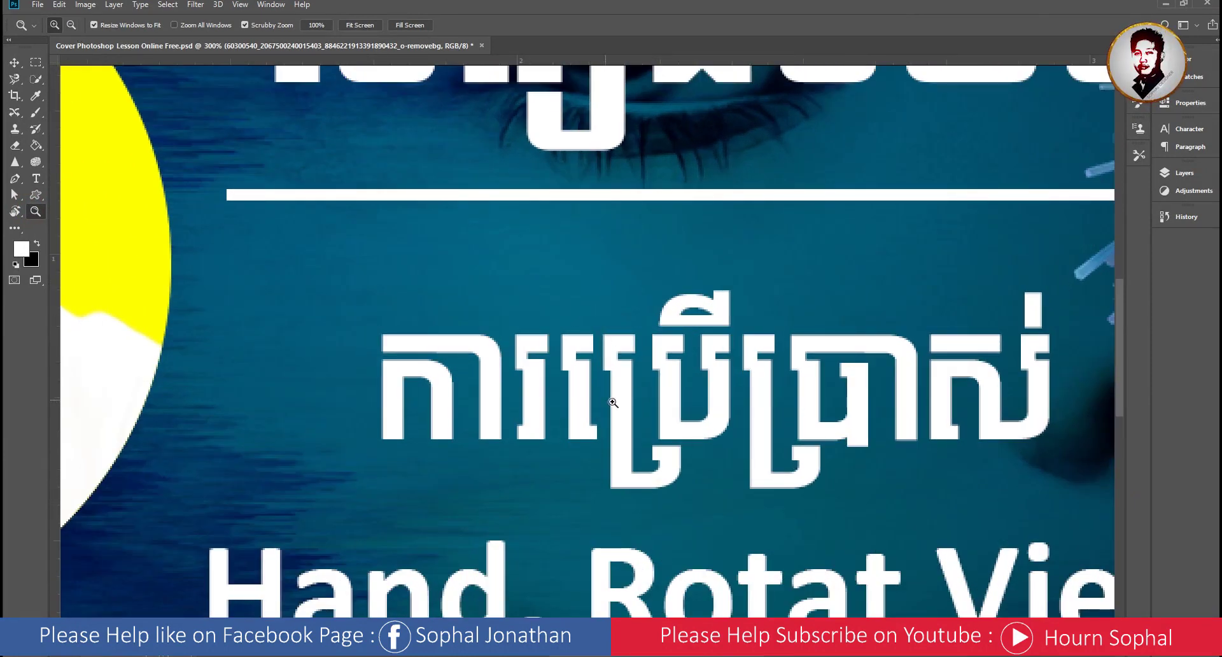
pyautogui.keyDown('alt'); pyautogui.click(640, 398); pyautogui.keyUp('alt')
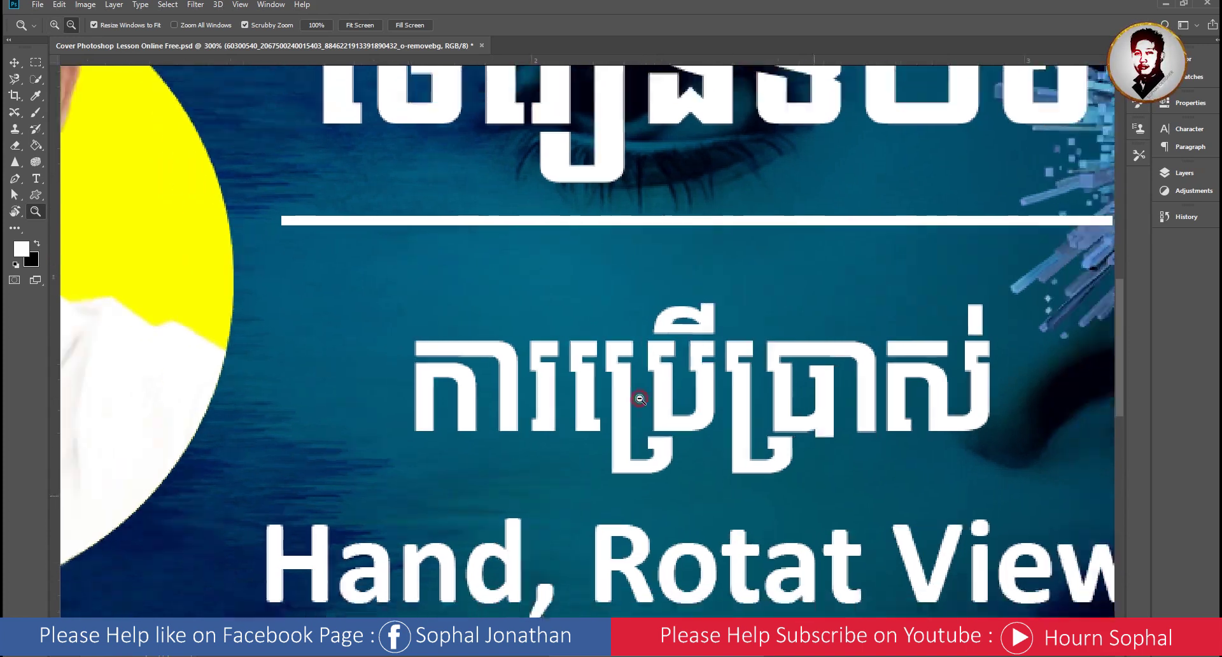
pyautogui.keyDown('alt'); pyautogui.click(640, 399); pyautogui.keyUp('alt')
pyautogui.click(627, 378)
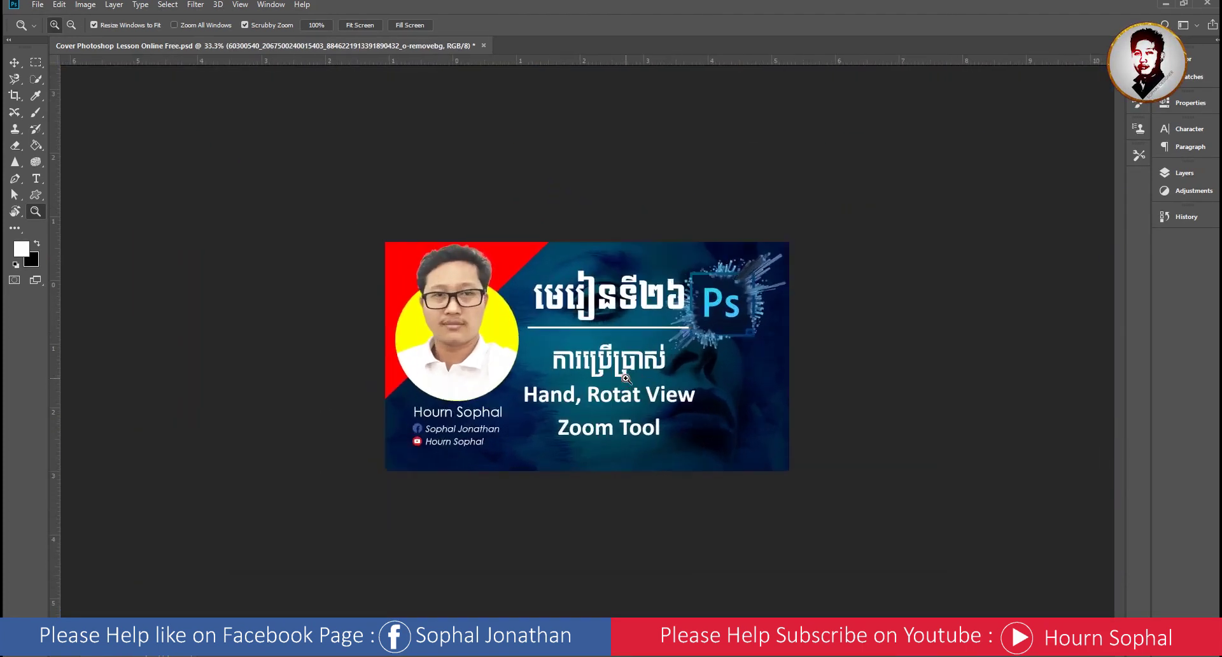
pyautogui.click(626, 378)
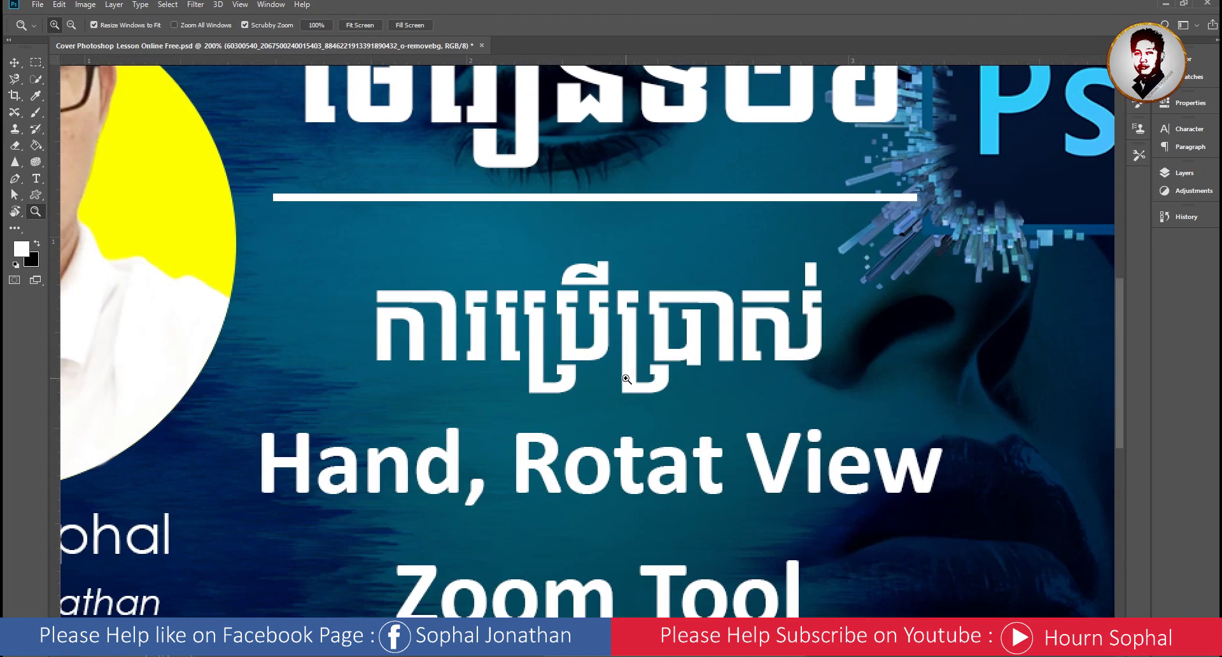
pyautogui.click(626, 378)
pyautogui.click(626, 378)
pyautogui.click(627, 378)
pyautogui.click(626, 378)
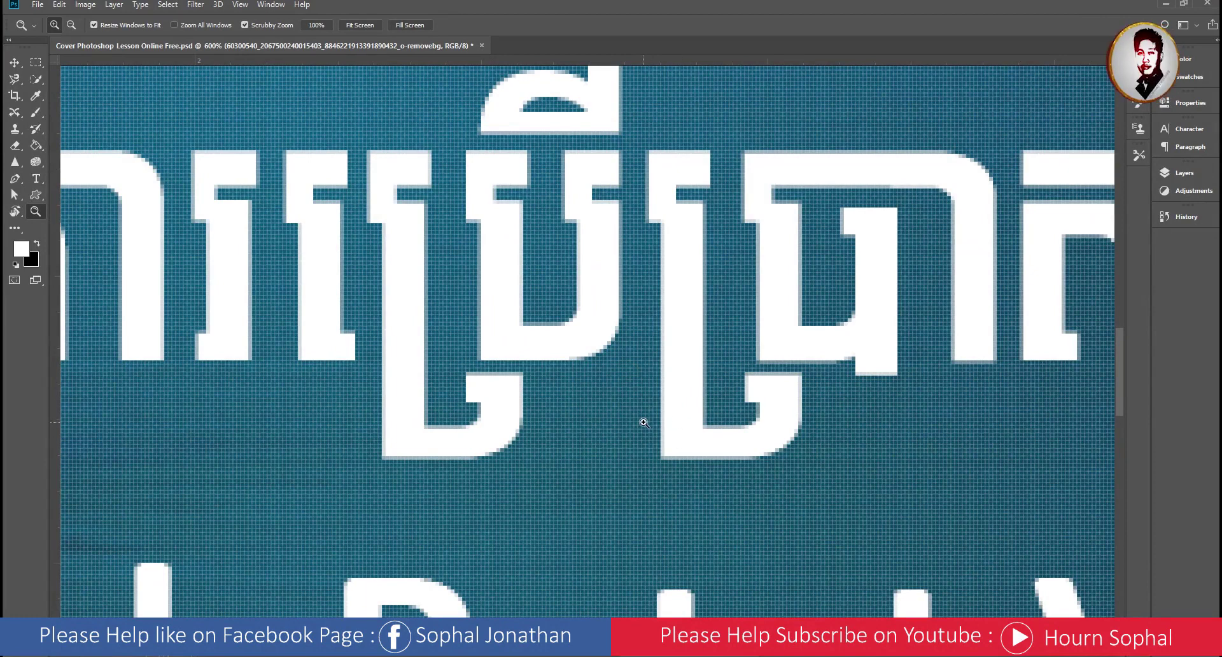
# Zoom back out to the whole cover, then settle at 157% on the subtitle area.
pyautogui.keyDown('alt'); pyautogui.click(645, 428); pyautogui.keyUp('alt')
pyautogui.keyDown('alt'); pyautogui.click(645, 427); pyautogui.keyUp('alt')
pyautogui.keyDown('alt'); pyautogui.click(644, 427); pyautogui.keyUp('alt')
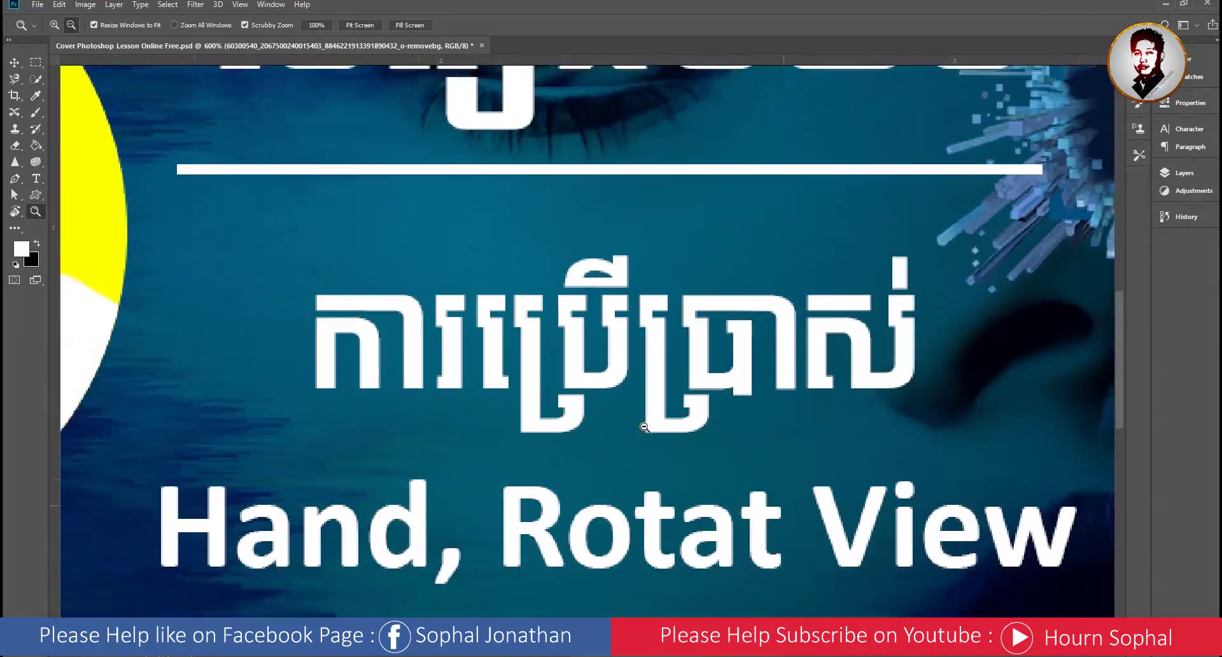
pyautogui.keyDown('alt'); pyautogui.click(645, 428); pyautogui.keyUp('alt')
pyautogui.keyDown('alt'); pyautogui.click(645, 427); pyautogui.keyUp('alt')
pyautogui.keyDown('alt'); pyautogui.click(645, 427); pyautogui.keyUp('alt')
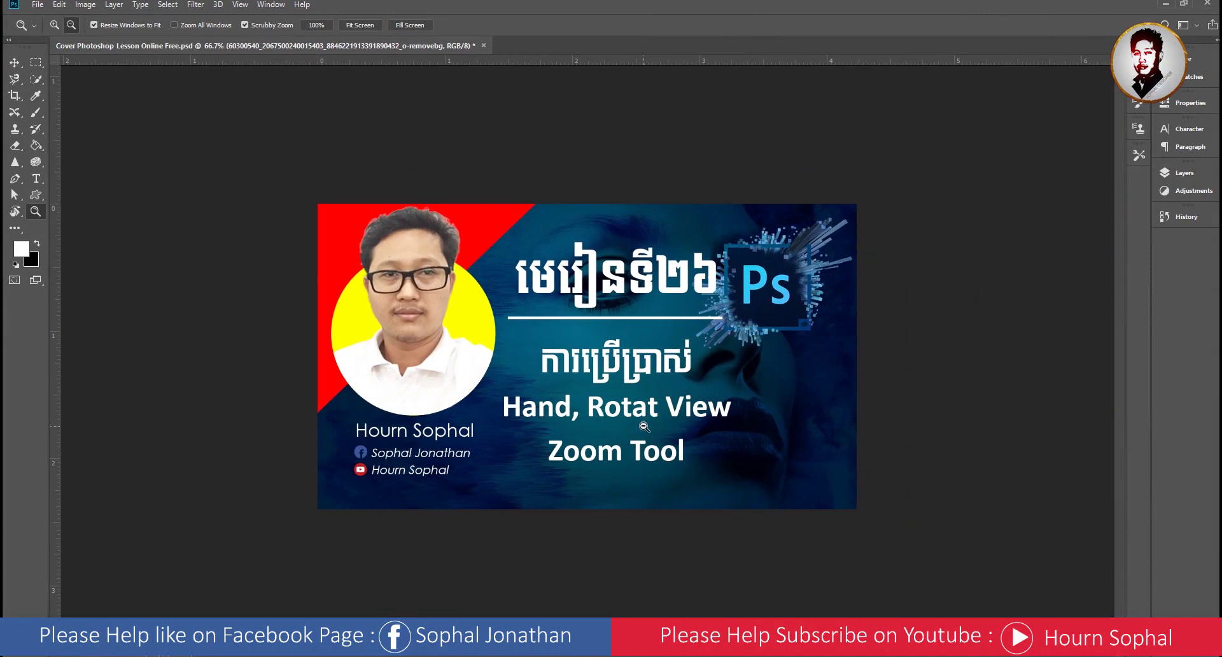
pyautogui.click(615, 389)
pyautogui.keyDown('alt'); pyautogui.click(615, 390); pyautogui.keyUp('alt')
pyautogui.click(615, 390)
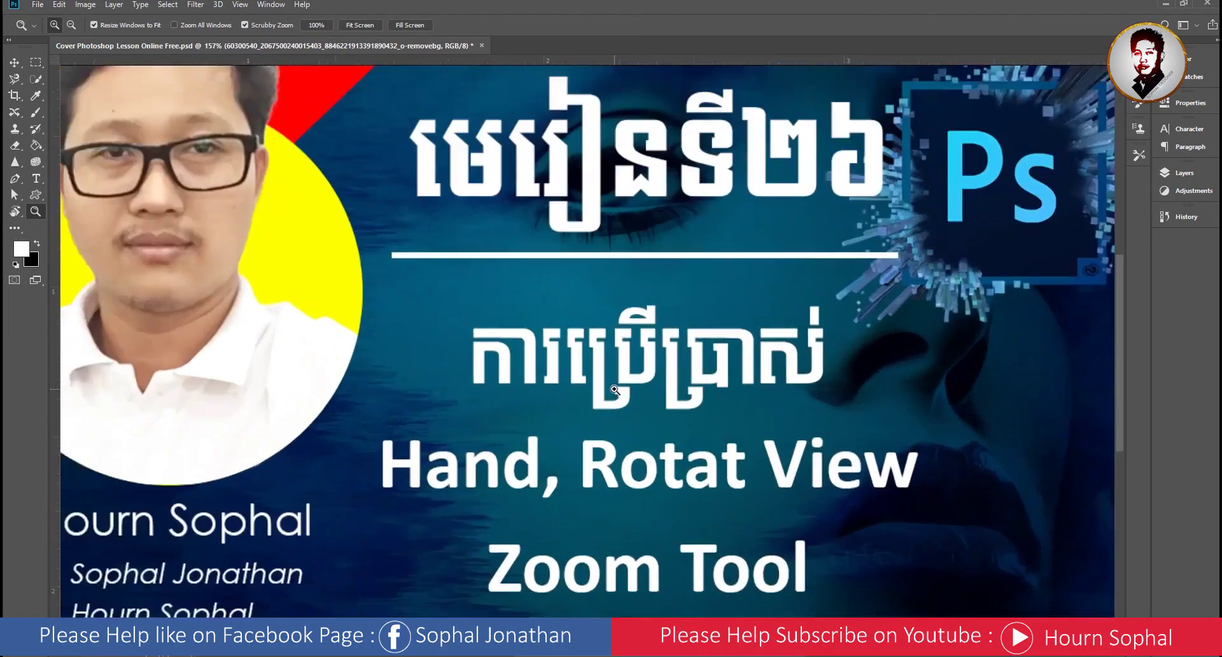
pyautogui.keyDown('alt'); pyautogui.click(615, 390); pyautogui.keyUp('alt')
pyautogui.click(615, 389)
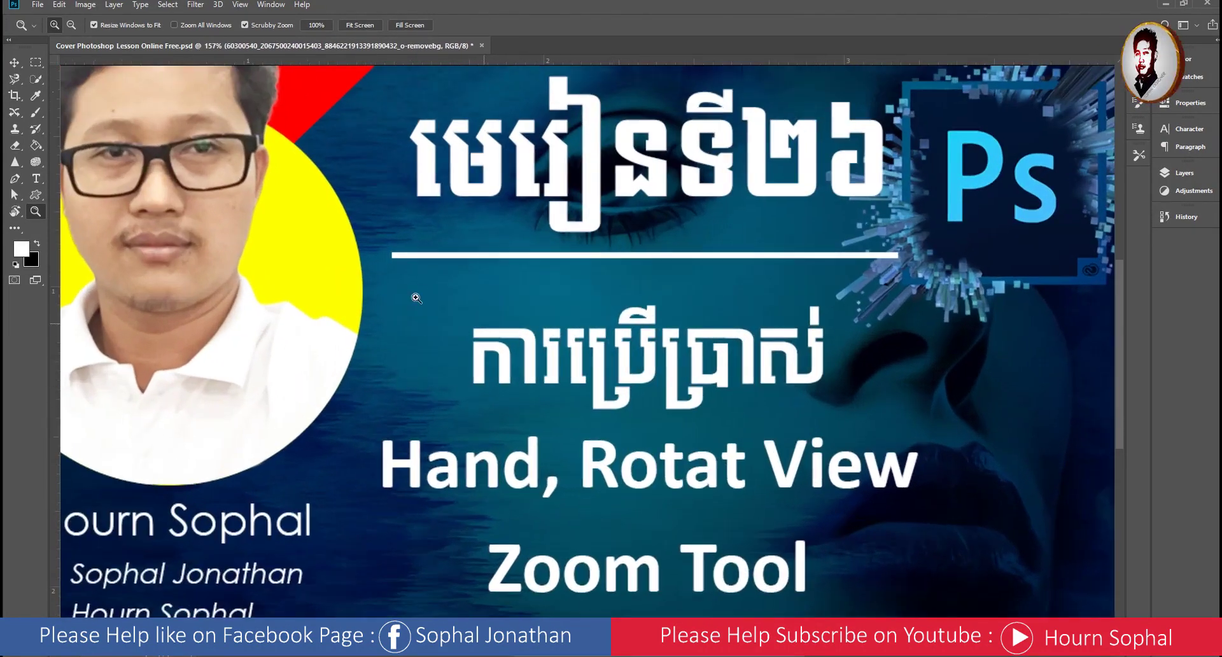
# Select the Move tool and Alt-scroll to zoom the cover in and out.
pyautogui.click(14, 61)
pyautogui.scroll(-2, 585, 366)
pyautogui.scroll(3, 583, 364)
pyautogui.scroll(-3, 589, 362)
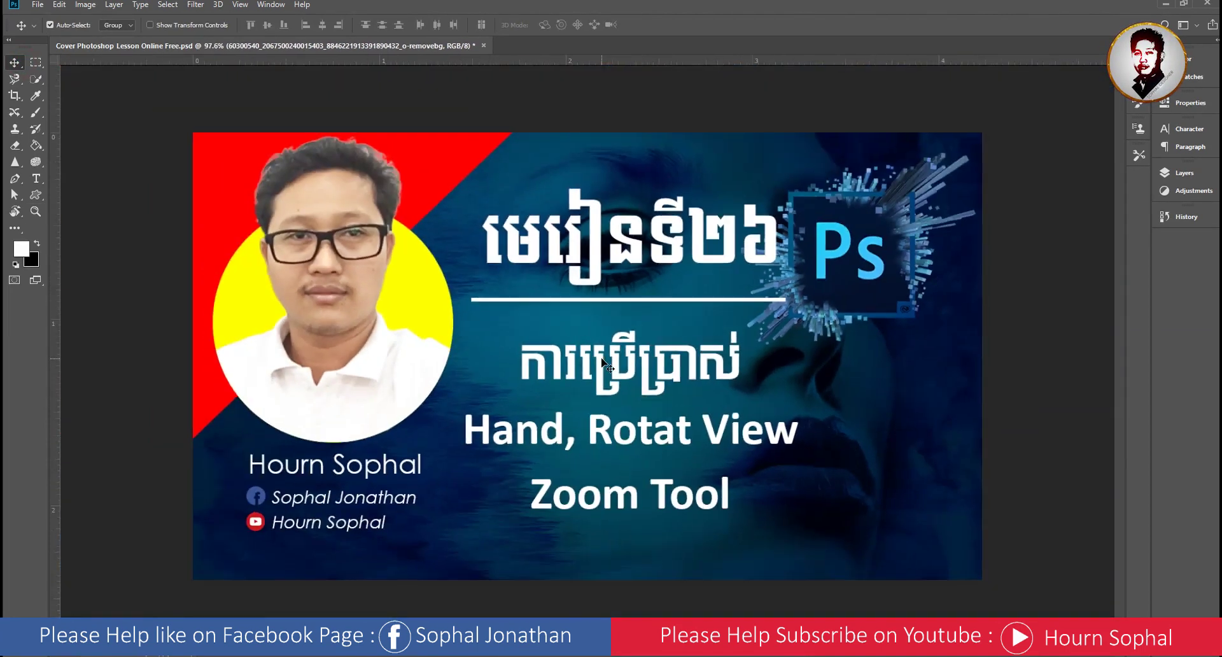
pyautogui.scroll(2, 603, 360)
pyautogui.scroll(-1, 603, 363)
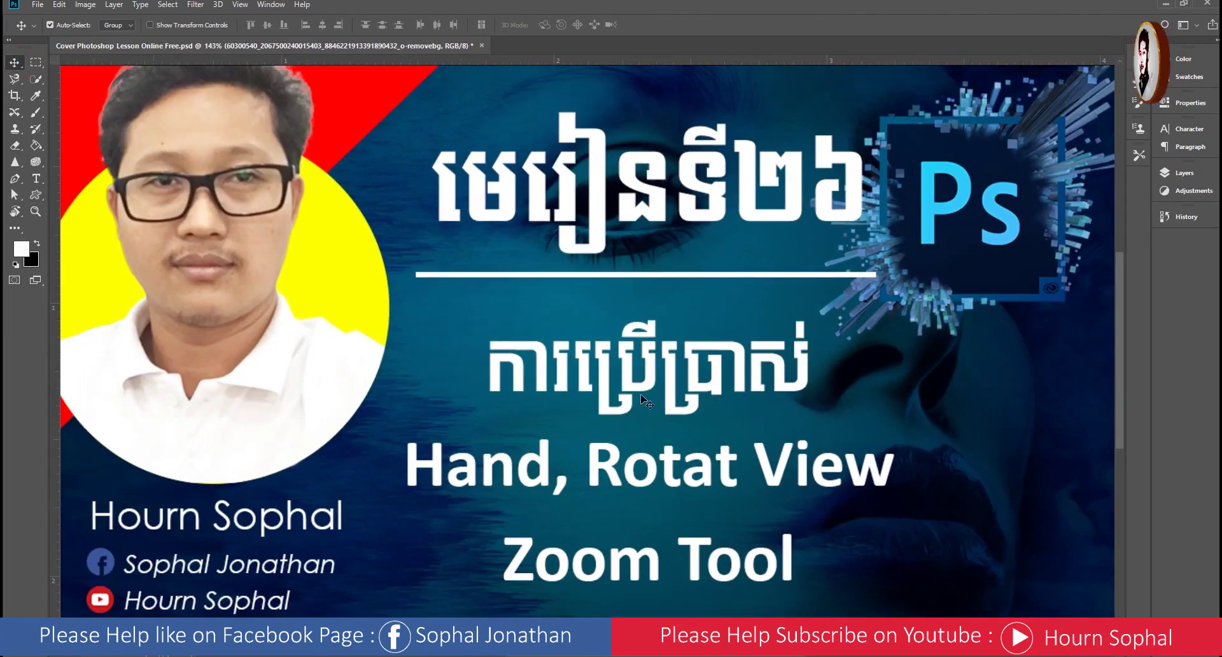
# Reselect the Move tool and Alt-scroll until the view settles at 143%.
pyautogui.click(14, 62)
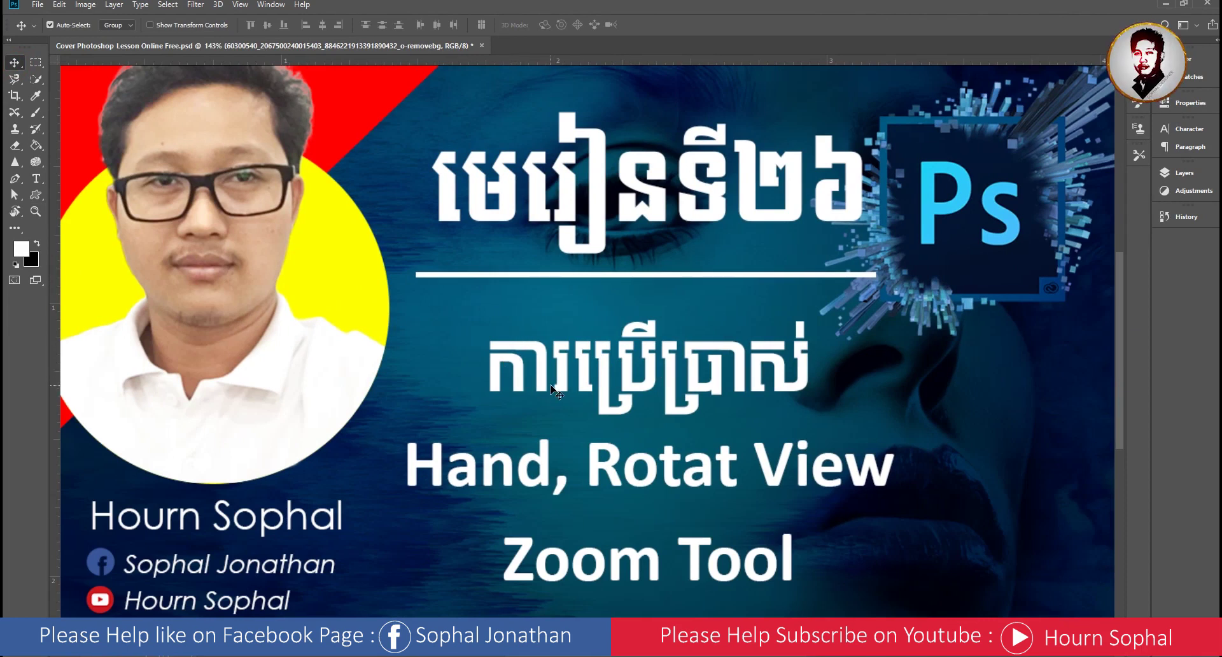
pyautogui.scroll(-3, 554, 391)
pyautogui.scroll(2, 567, 382)
pyautogui.scroll(2, 584, 369)
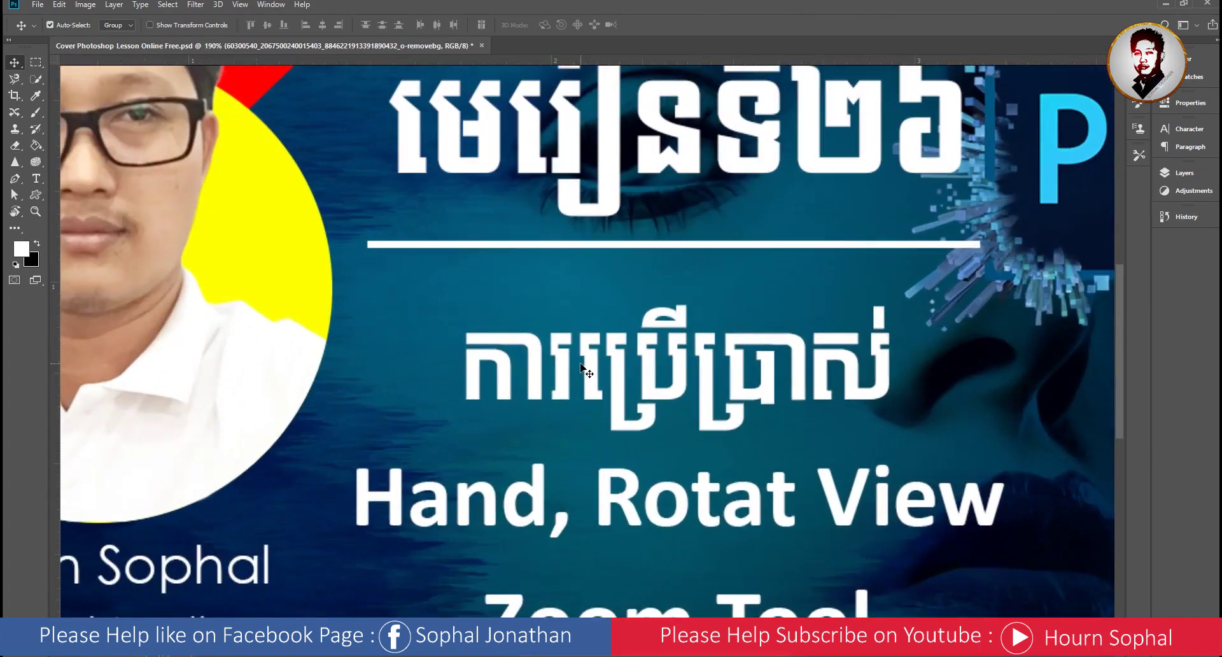
pyautogui.scroll(-2, 582, 370)
pyautogui.scroll(1, 589, 370)
pyautogui.scroll(-2, 595, 371)
pyautogui.scroll(1, 603, 372)
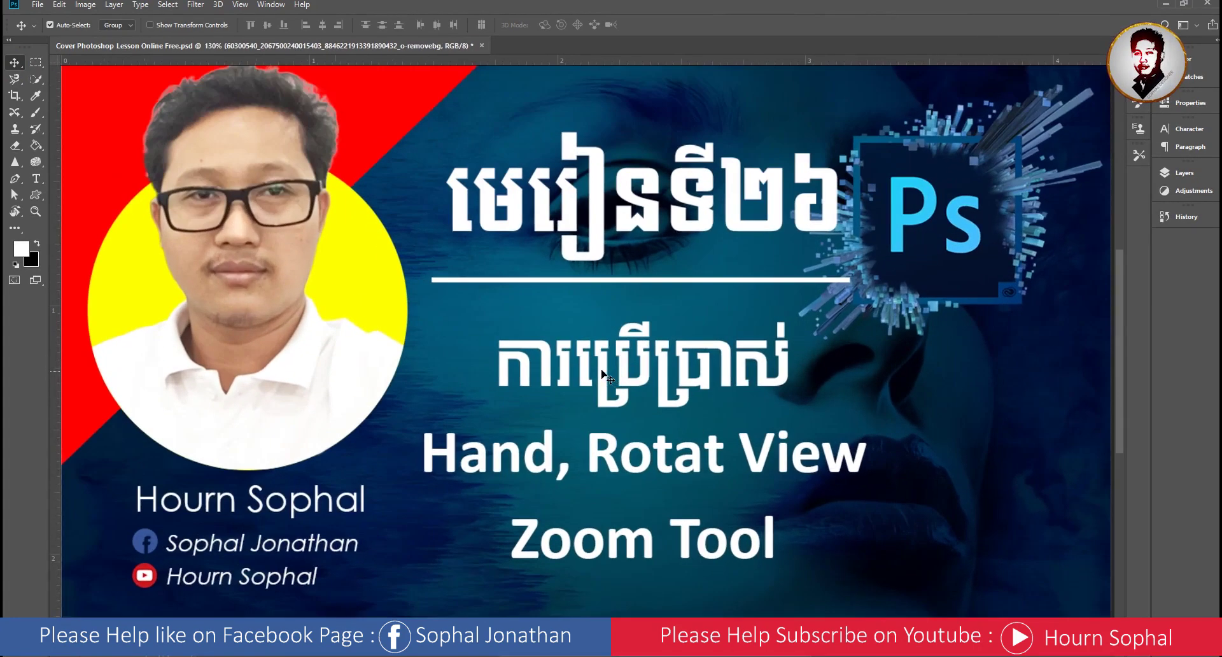
pyautogui.scroll(1, 603, 375)
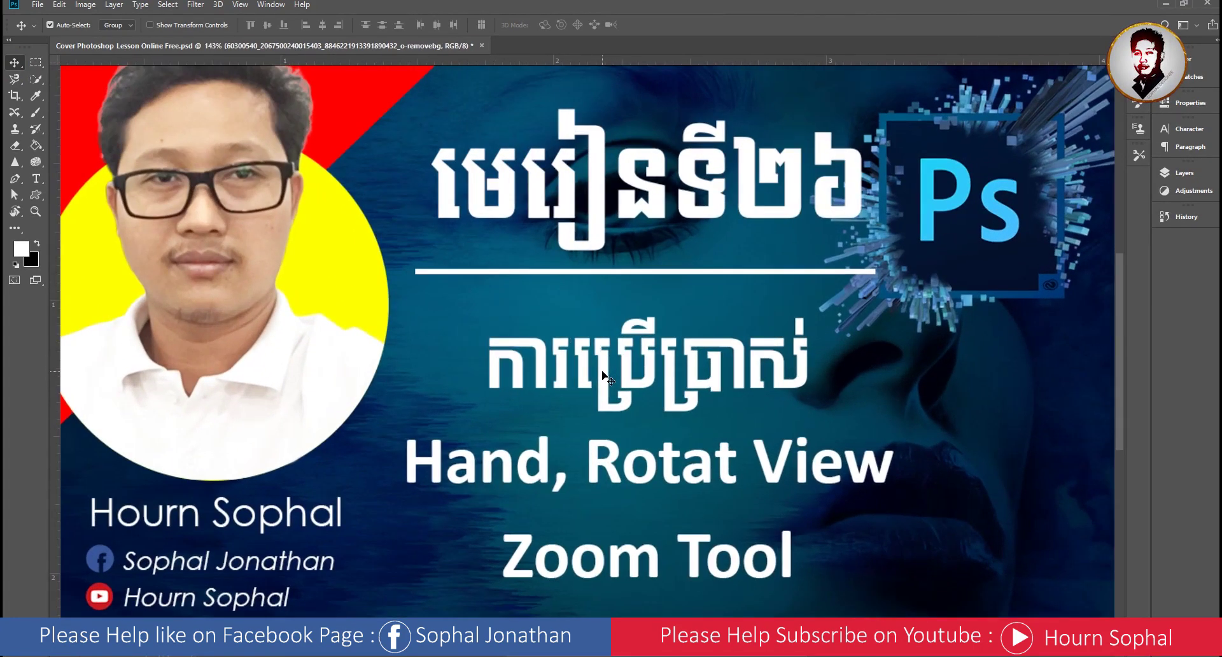
# Set the view to 100% from the Zoom tool's canvas right-click menu.
pyautogui.click(35, 212)
pyautogui.rightClick(609, 247)
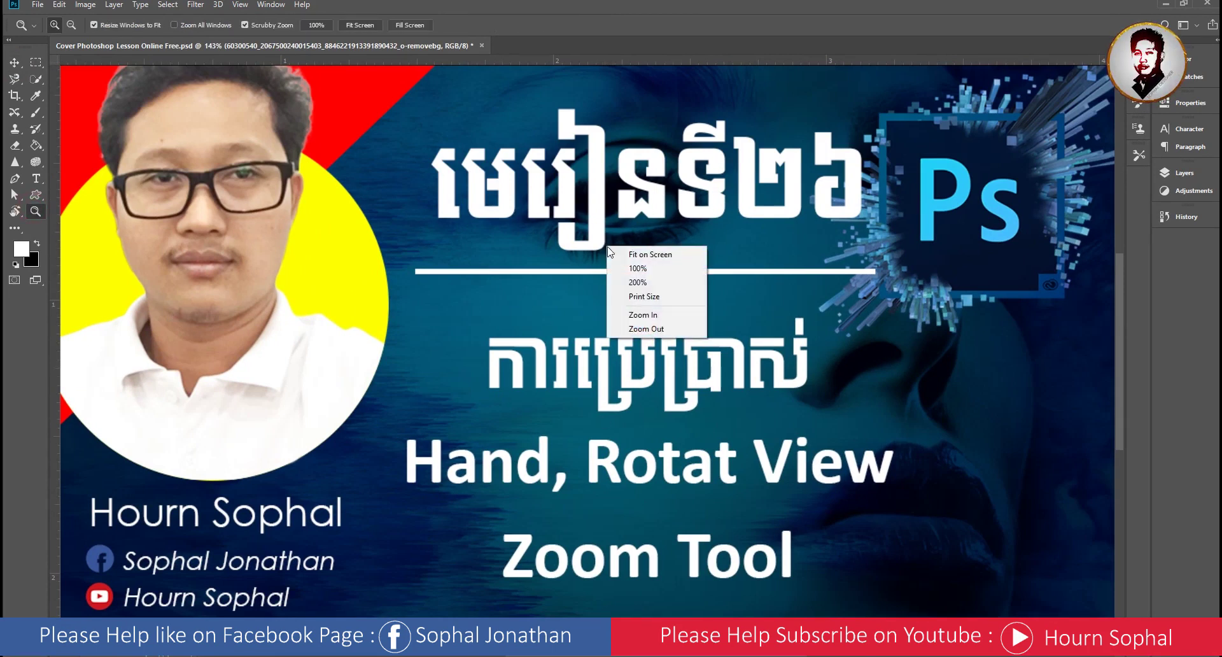
pyautogui.click(638, 268)
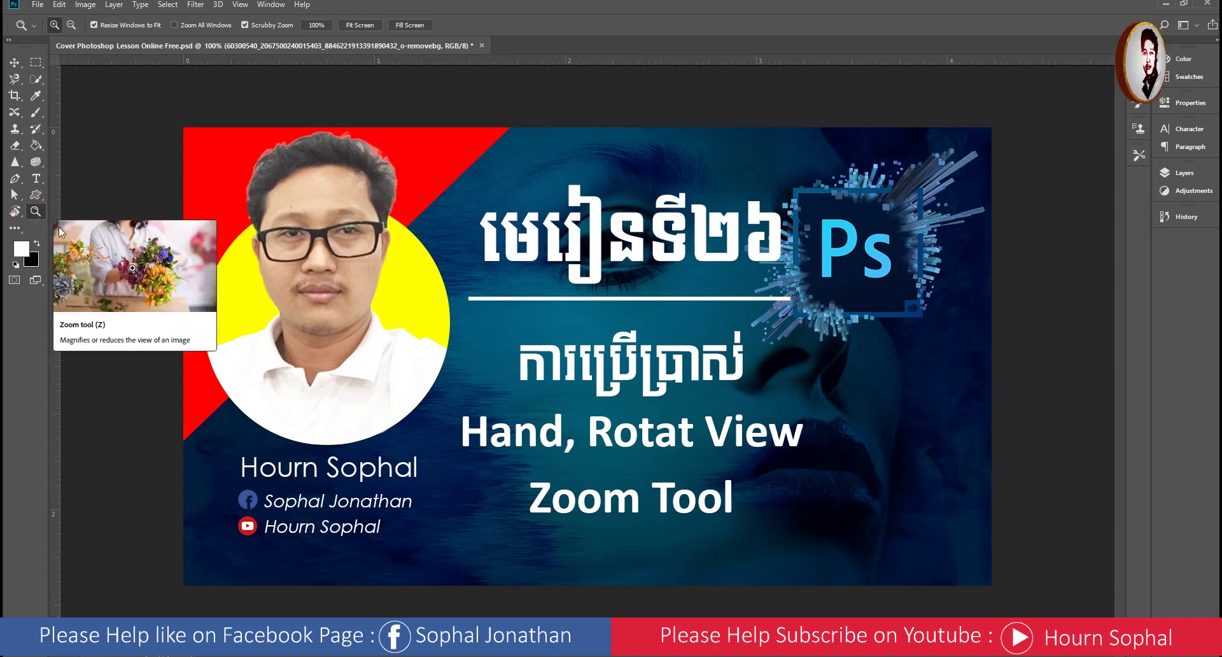
pyautogui.rightClick(597, 288)
pyautogui.click(642, 311)
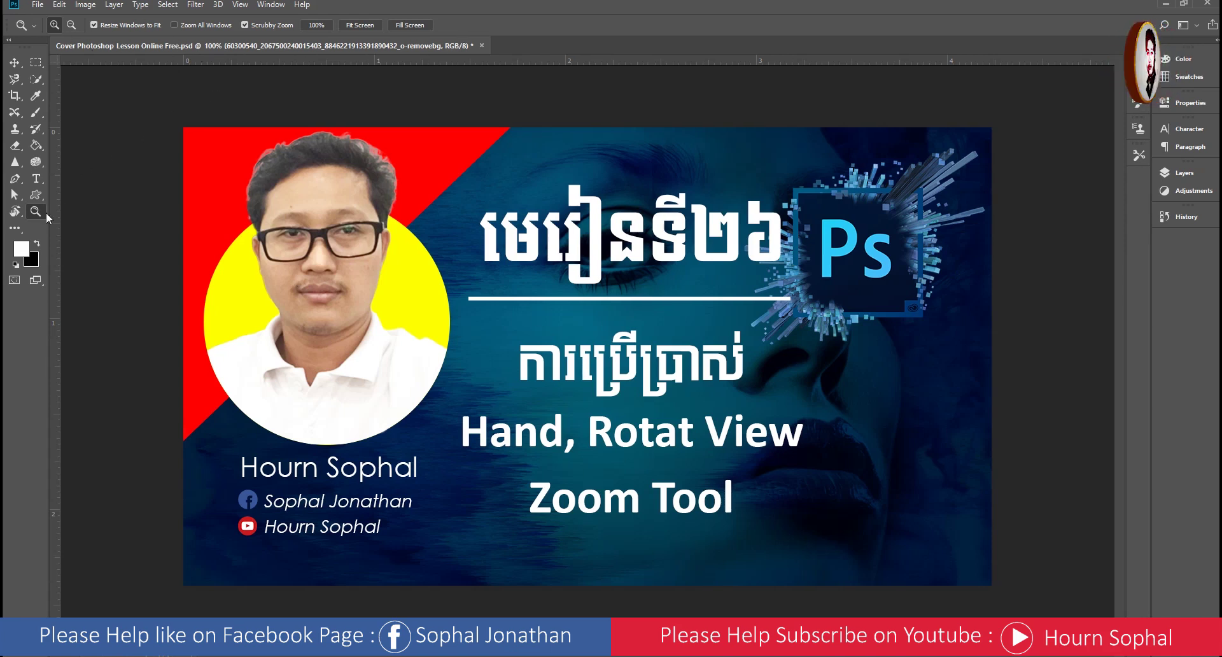
pyautogui.click(13, 212)
pyautogui.click(45, 214)
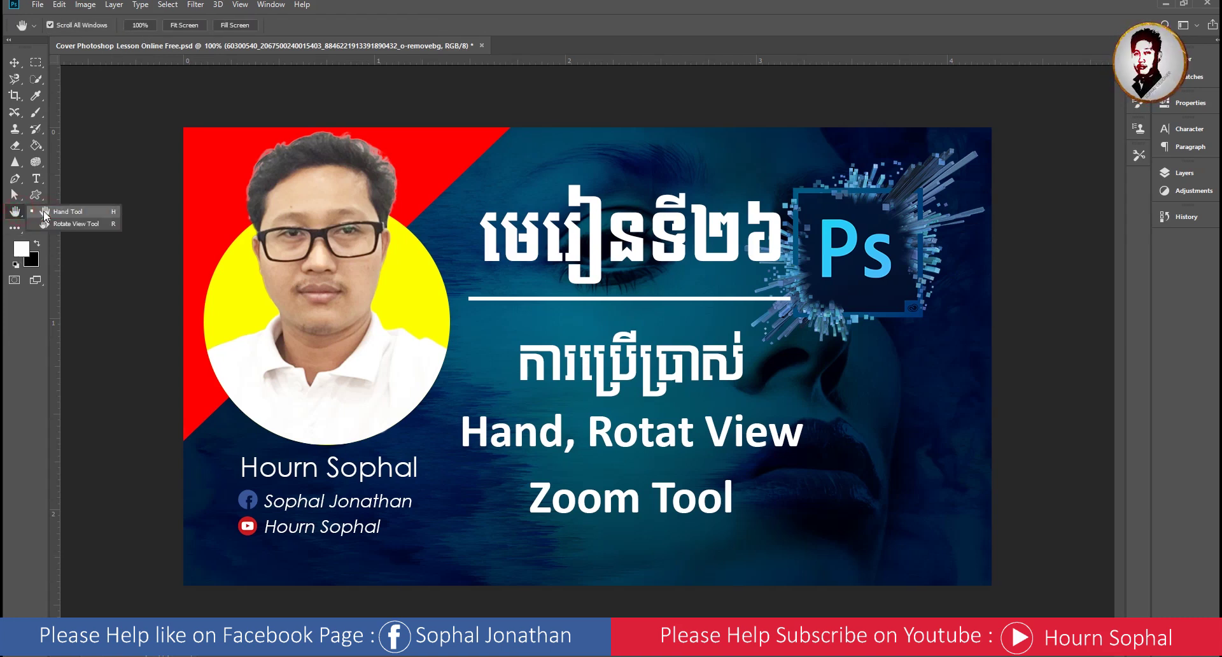
pyautogui.click(35, 213)
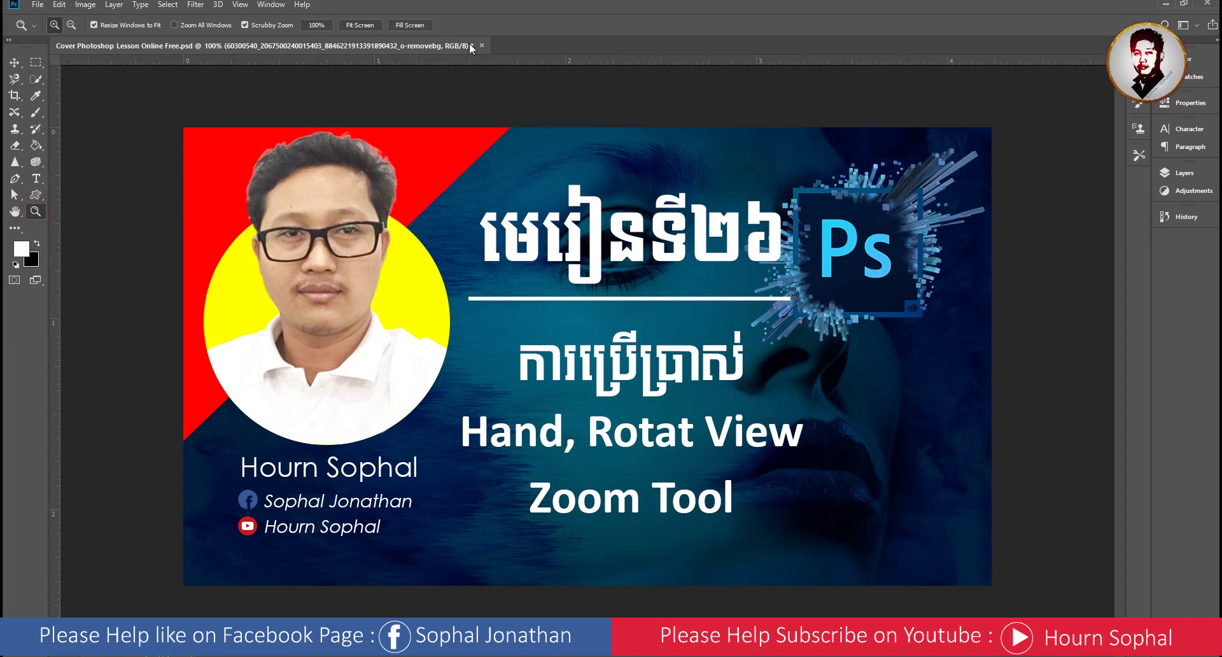
pyautogui.click(33, 25)
pyautogui.click(34, 26)
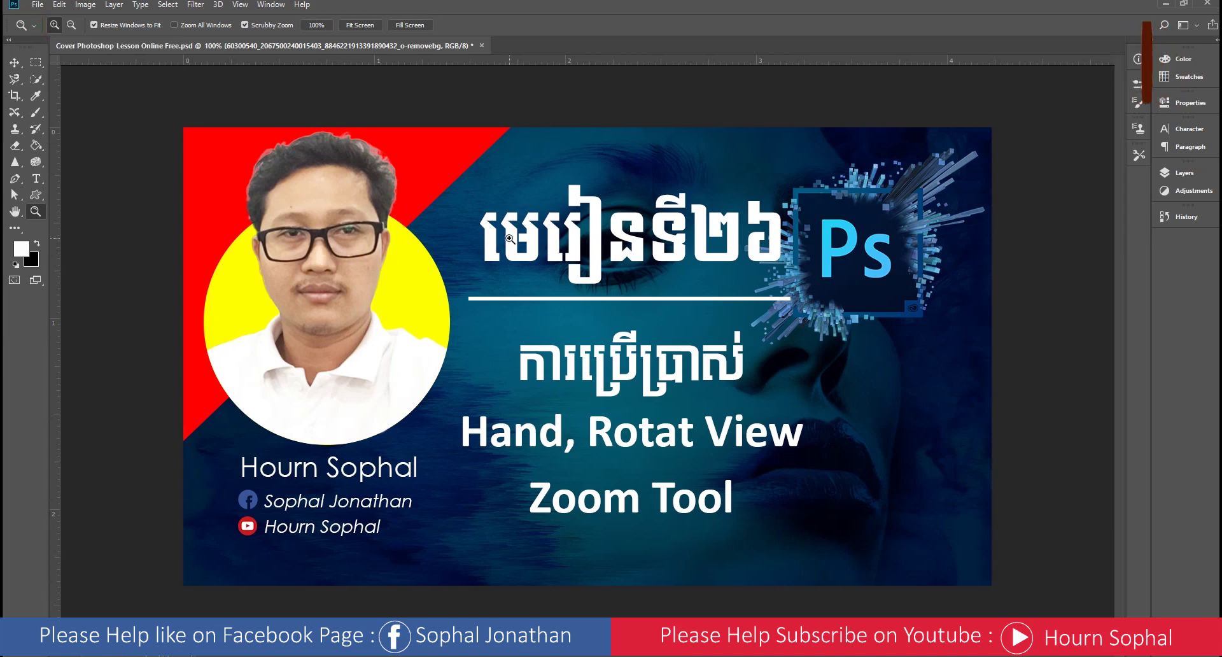